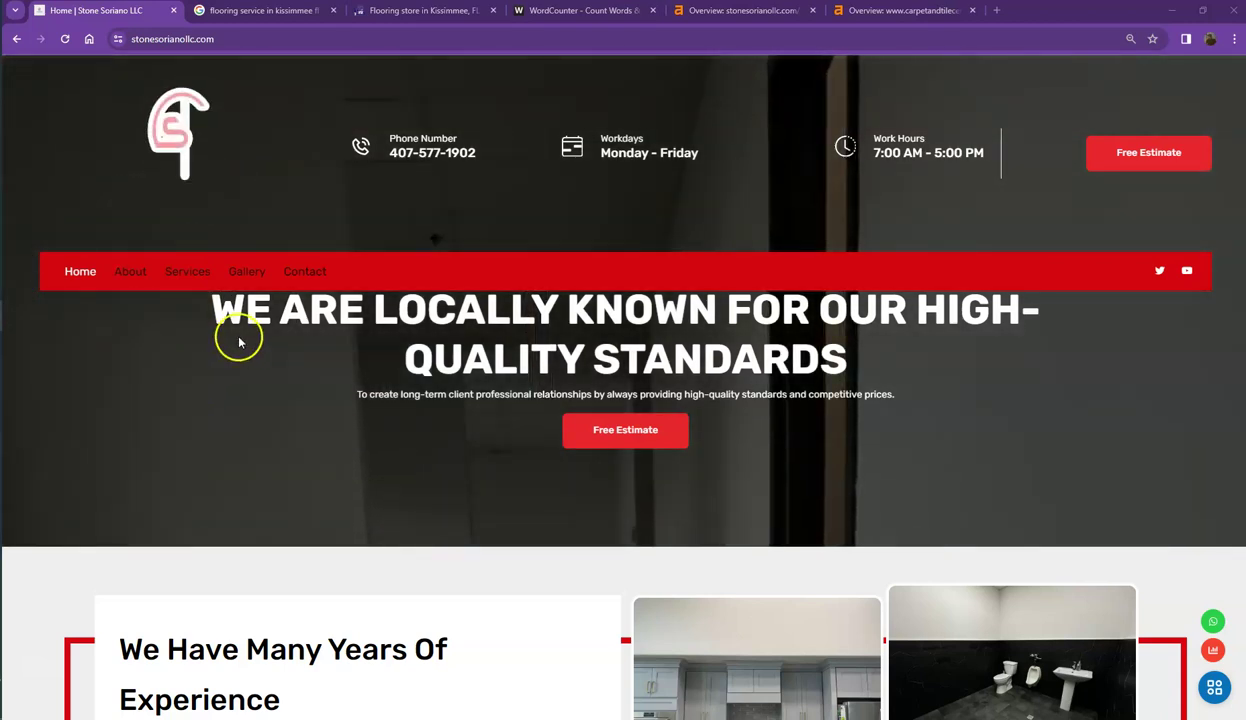
- Compare the opening sections of the Stone Soriano home page with those of the Carpet & Tile Center home page
{"action": "scroll", "coordinate": [325, 392], "scroll_direction": "down", "scroll_amount": 5}
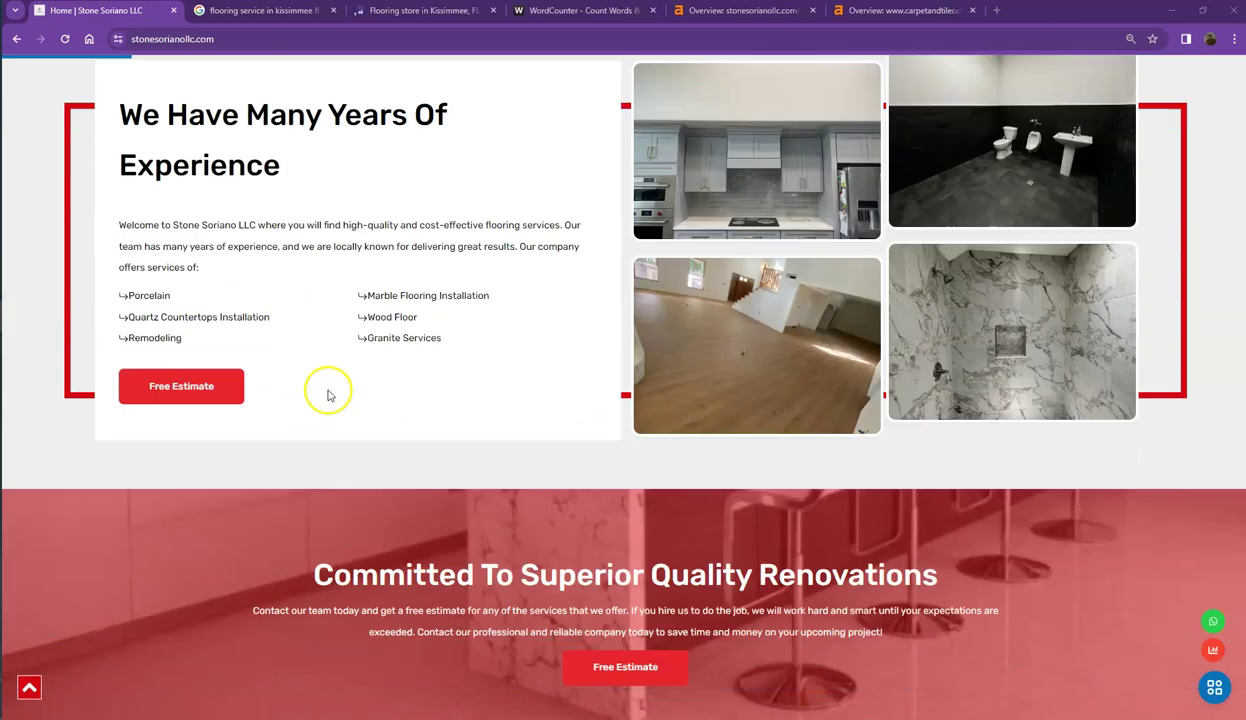
{"action": "scroll", "coordinate": [328, 395], "scroll_direction": "down", "scroll_amount": 1}
{"action": "left_click", "coordinate": [392, 12]}
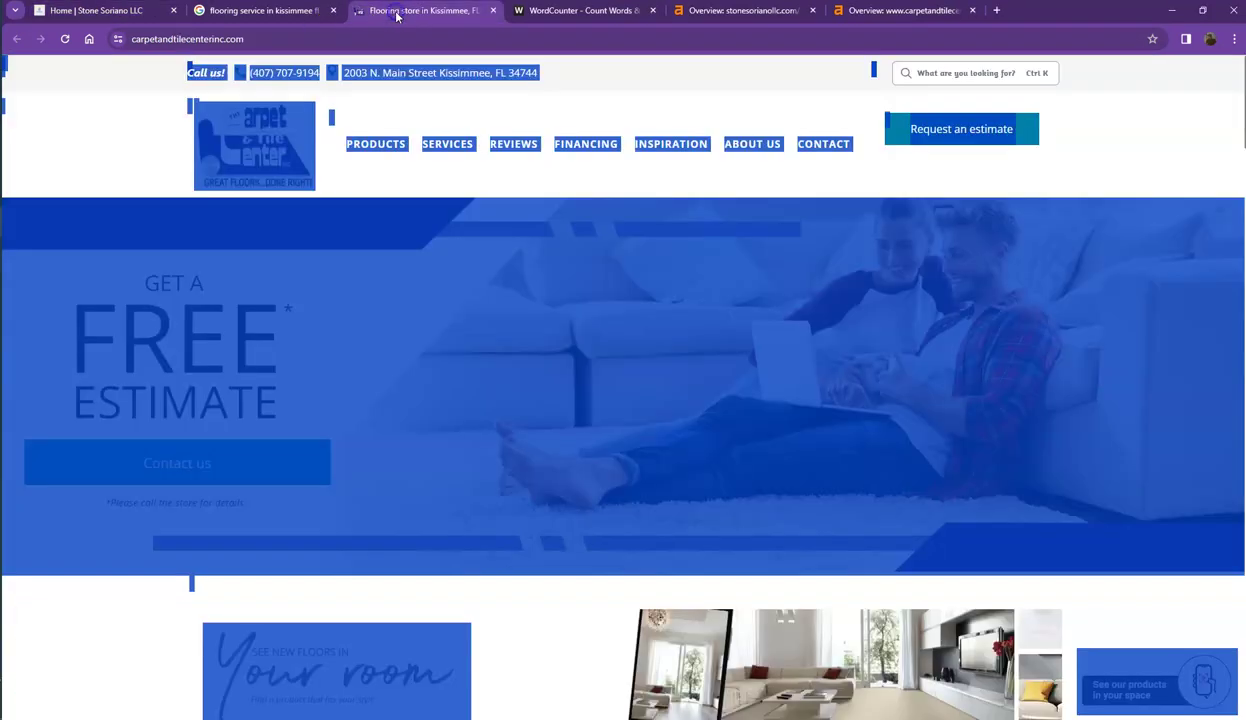
{"action": "left_click", "coordinate": [149, 127]}
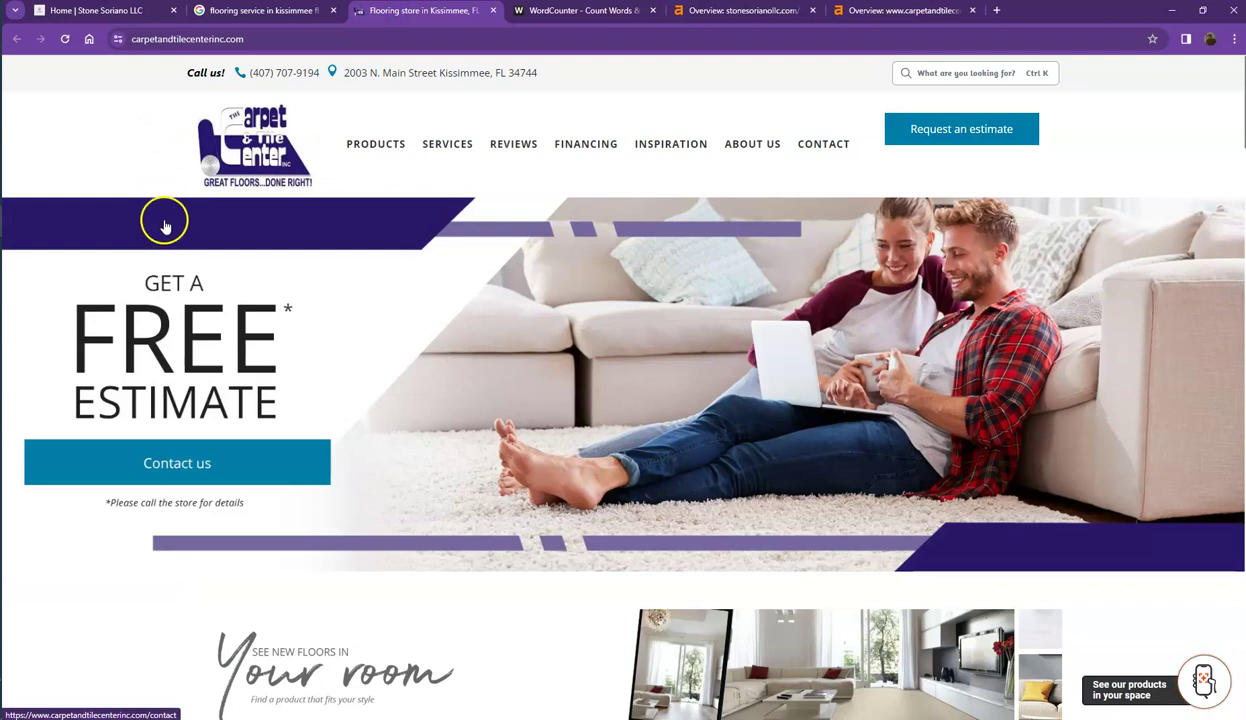
{"action": "scroll", "coordinate": [330, 315], "scroll_direction": "down", "scroll_amount": 3}
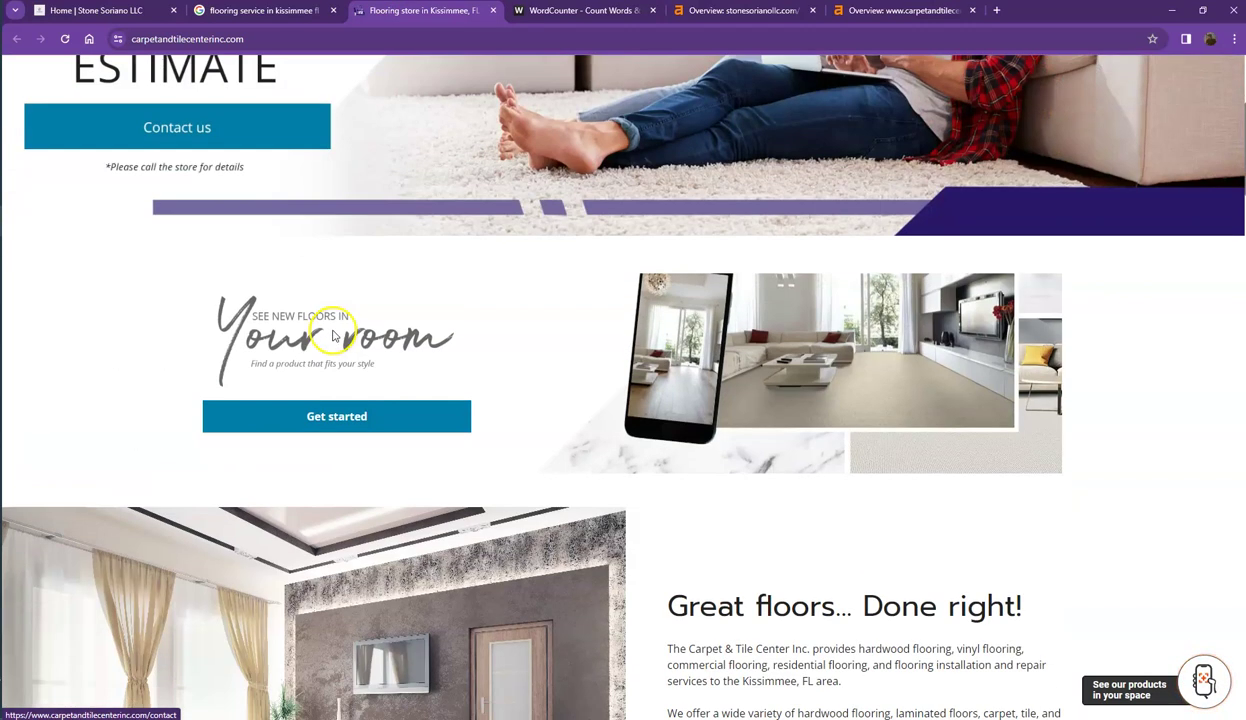
{"action": "scroll", "coordinate": [330, 337], "scroll_direction": "down", "scroll_amount": 2}
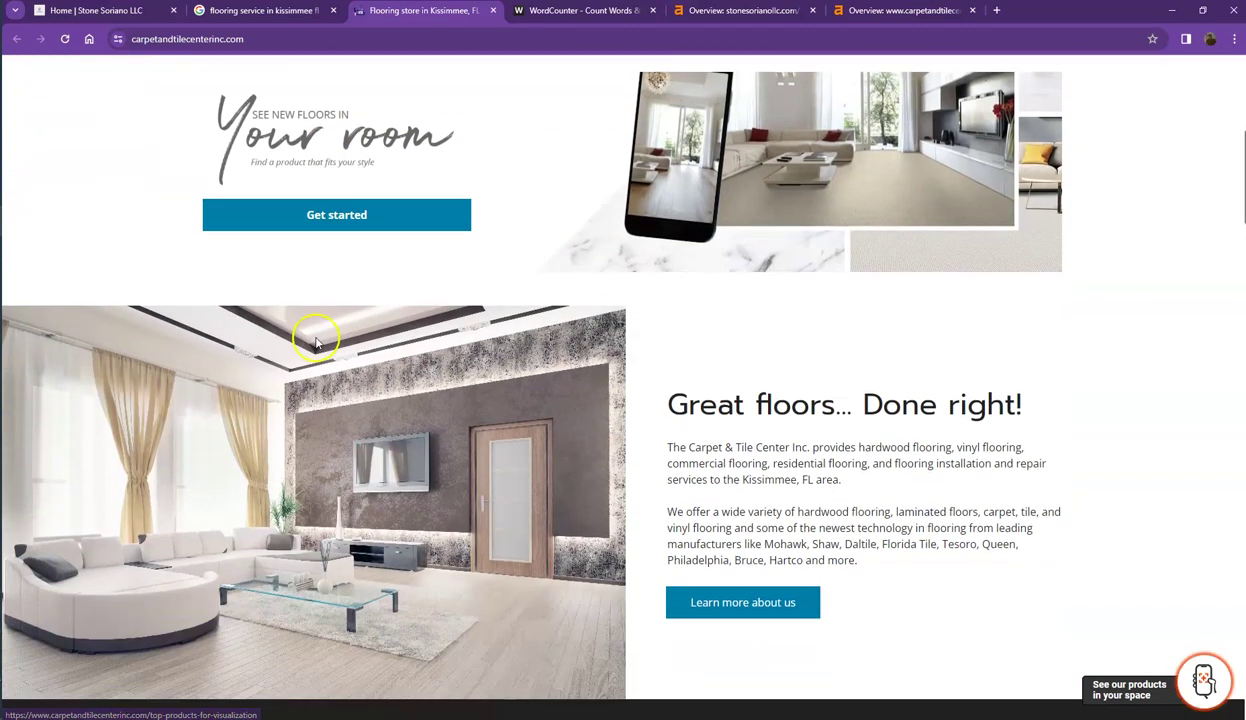
- Return to the Stone Soriano site and review its home page from the header through the services and message form to the footer
{"action": "left_click", "coordinate": [130, 12]}
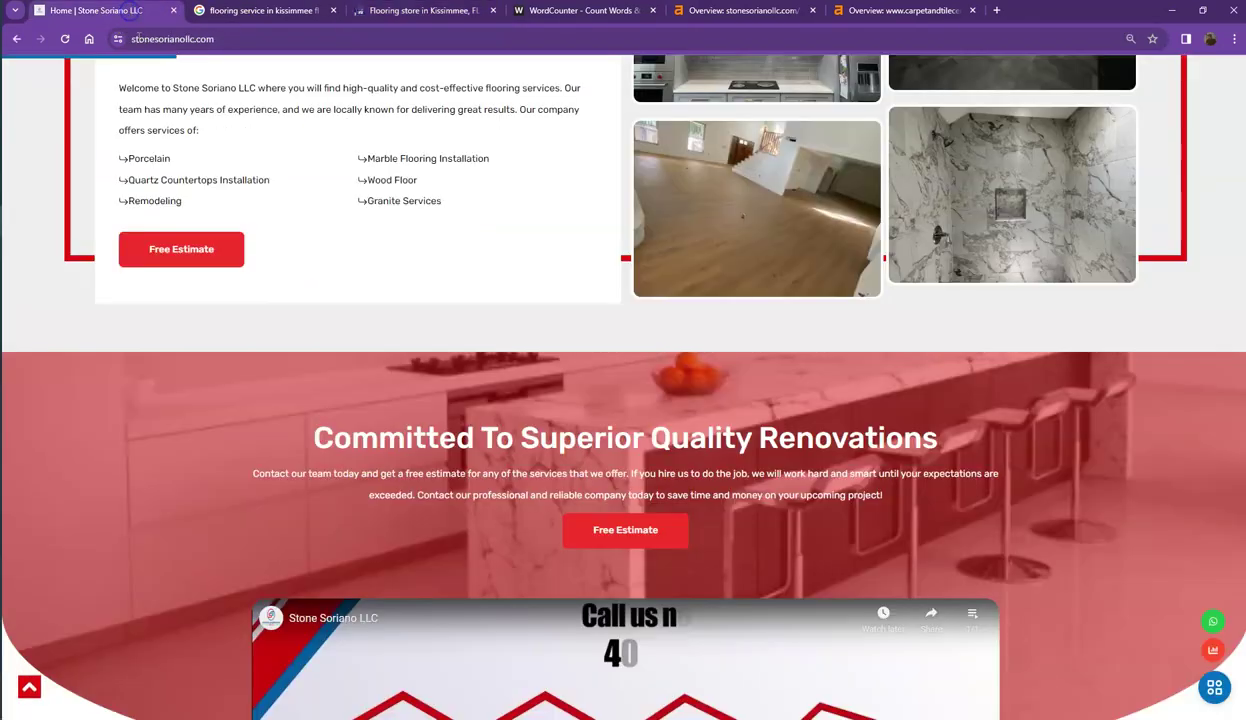
{"action": "scroll", "coordinate": [417, 297], "scroll_direction": "up", "scroll_amount": 4}
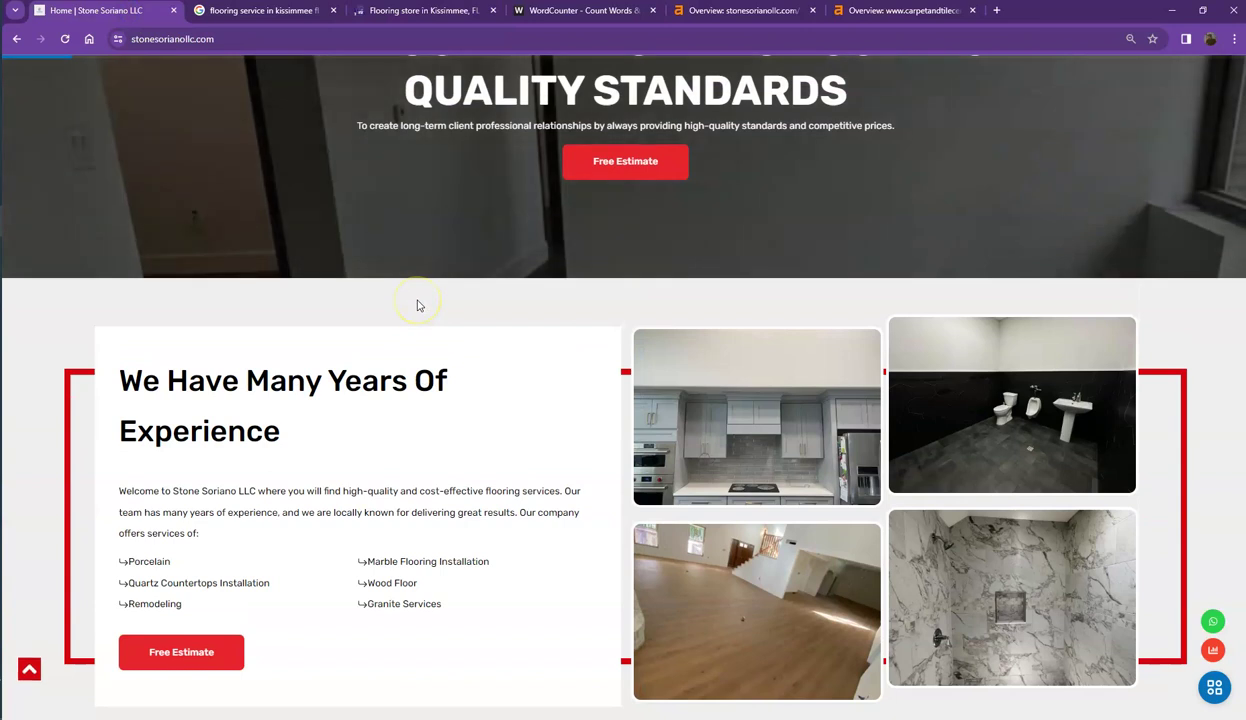
{"action": "scroll", "coordinate": [417, 305], "scroll_direction": "up", "scroll_amount": 3}
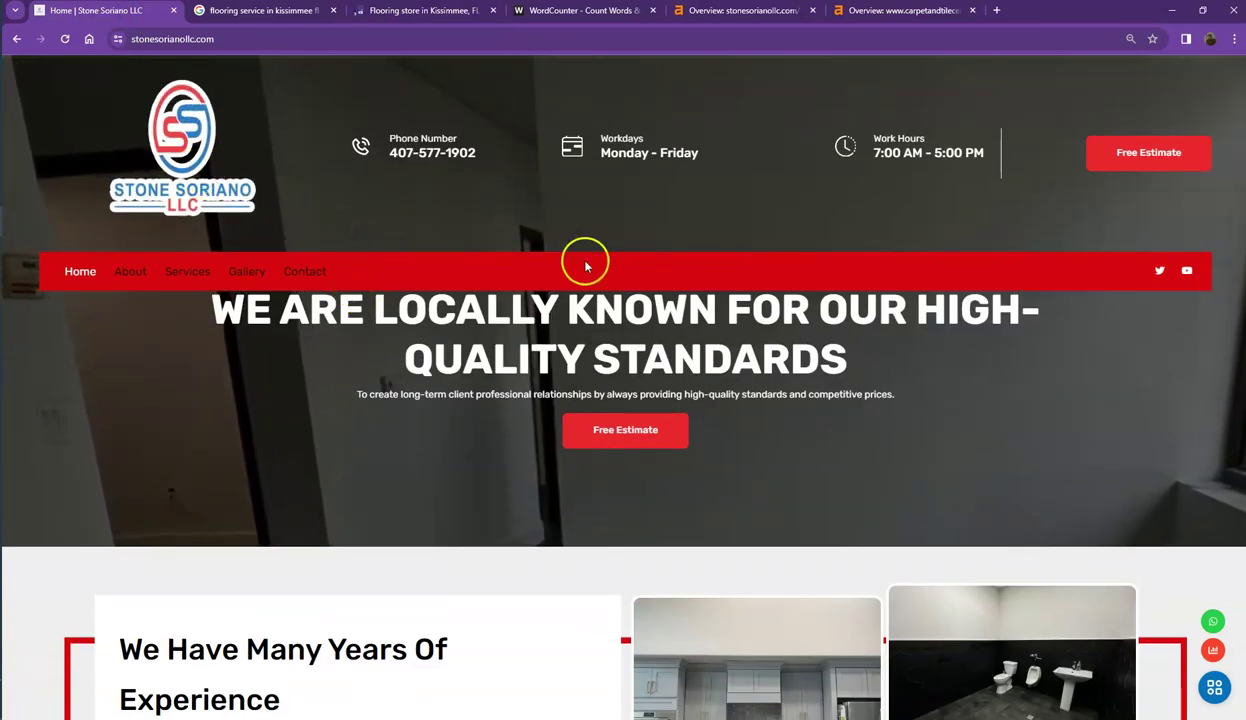
{"action": "scroll", "coordinate": [900, 295], "scroll_direction": "down", "scroll_amount": 3}
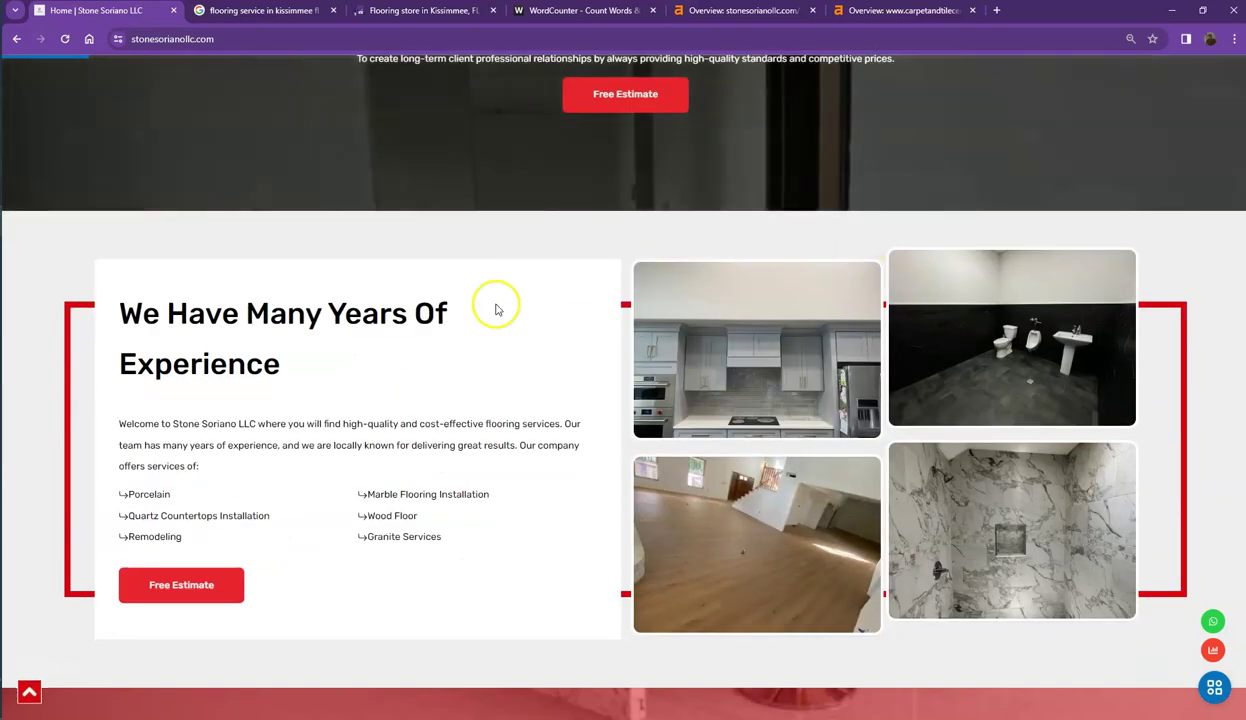
{"action": "scroll", "coordinate": [497, 309], "scroll_direction": "down", "scroll_amount": 6}
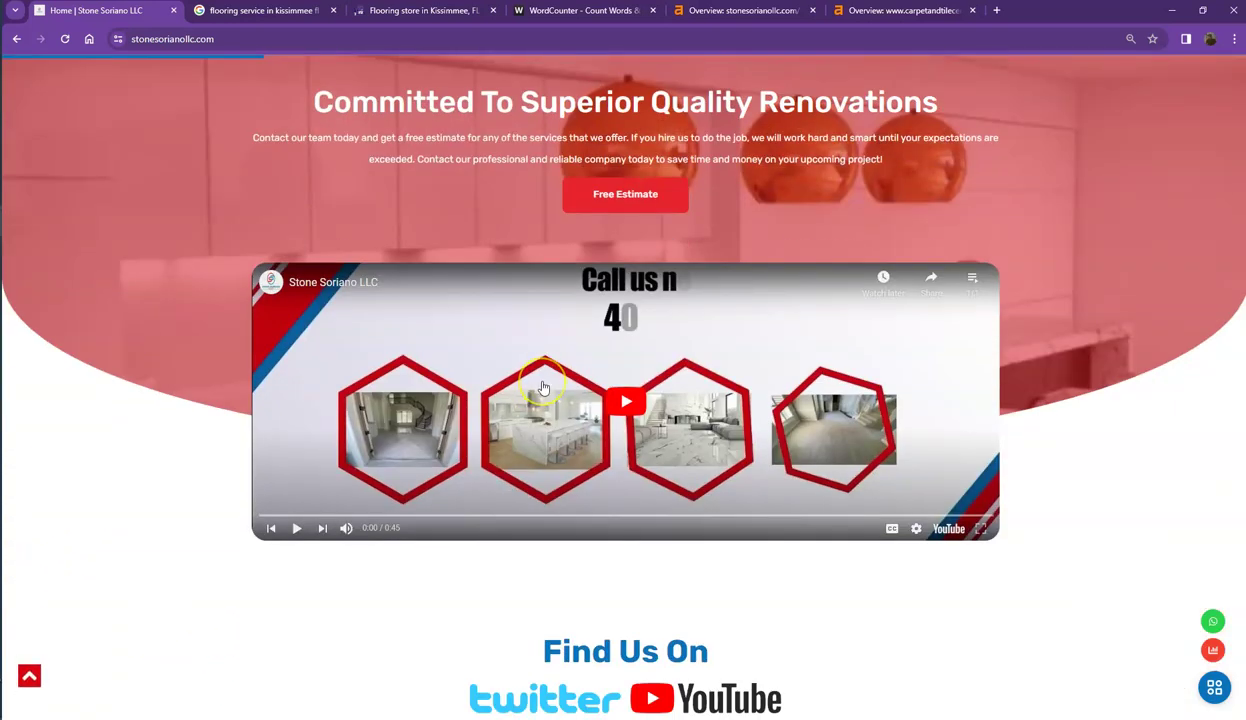
{"action": "scroll", "coordinate": [530, 385], "scroll_direction": "down", "scroll_amount": 4}
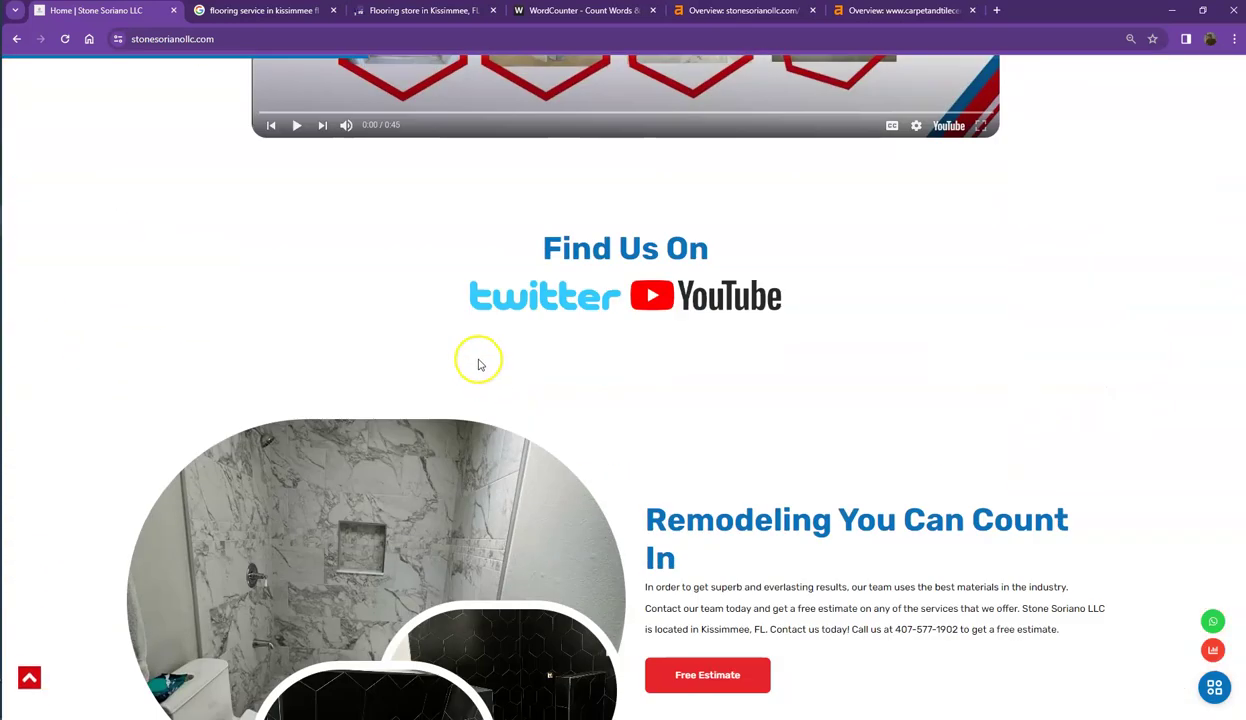
{"action": "scroll", "coordinate": [478, 364], "scroll_direction": "down", "scroll_amount": 11}
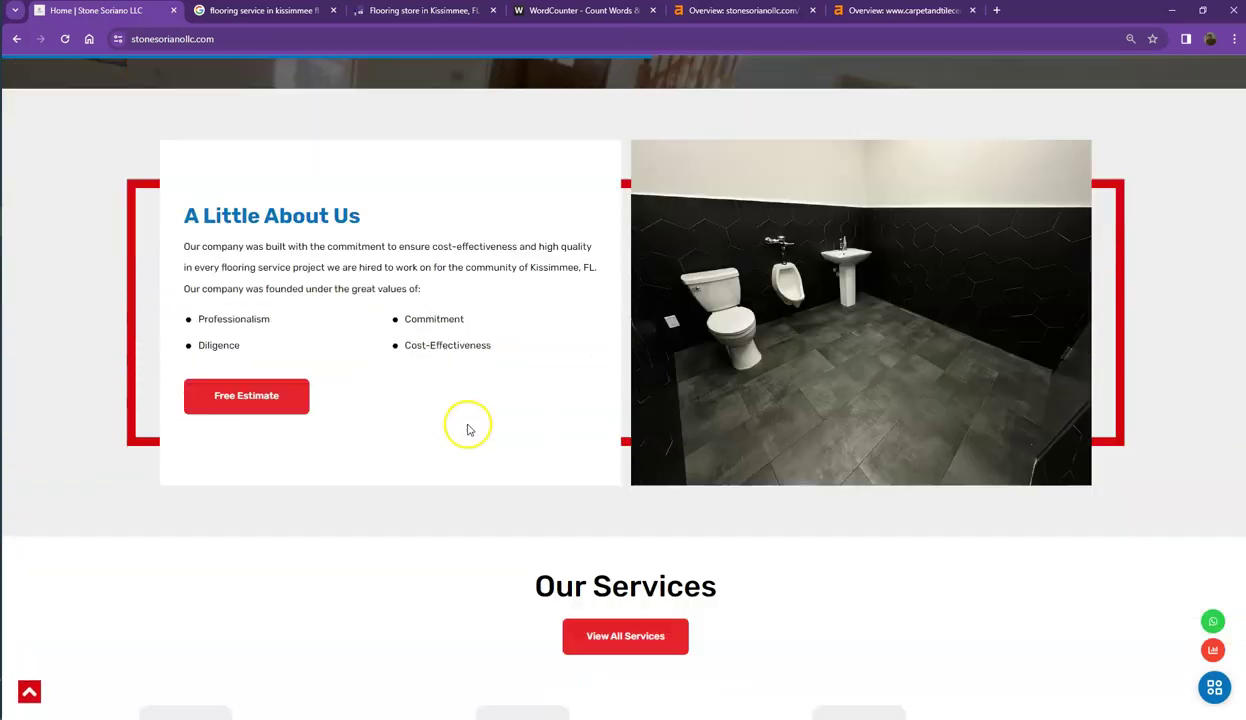
{"action": "scroll", "coordinate": [468, 429], "scroll_direction": "down", "scroll_amount": 2}
{"action": "scroll", "coordinate": [466, 419], "scroll_direction": "down", "scroll_amount": 9}
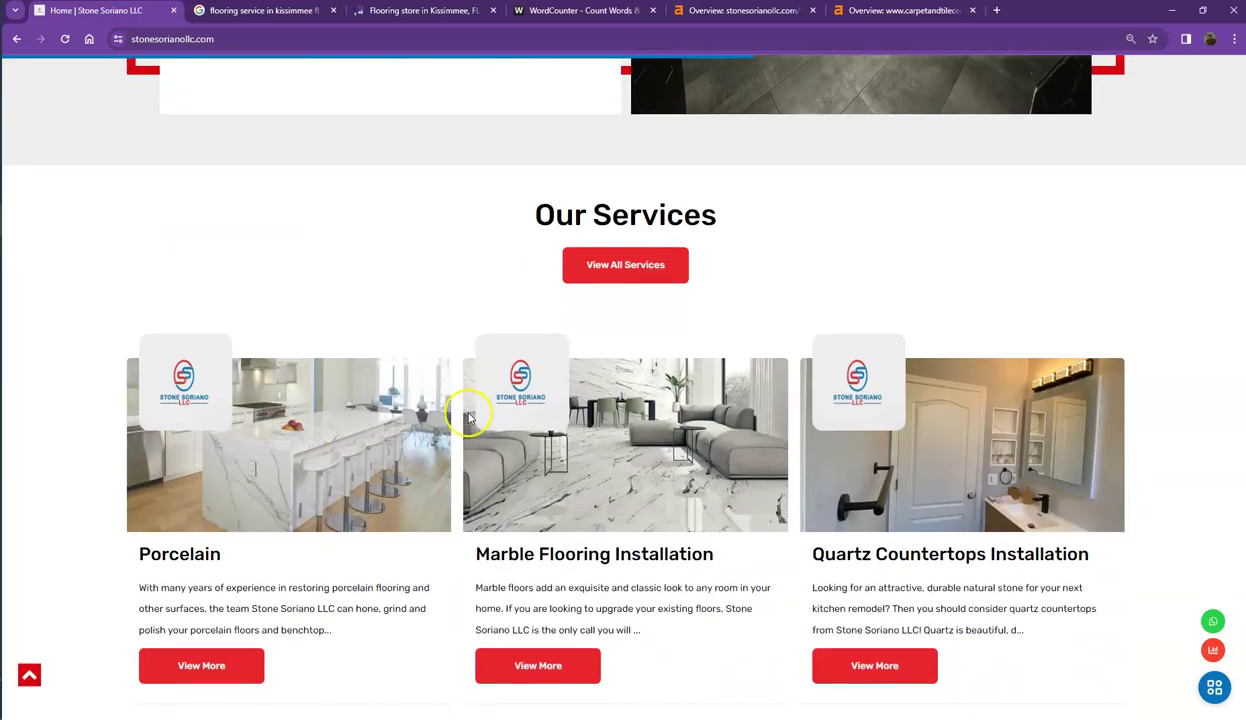
{"action": "scroll", "coordinate": [468, 419], "scroll_direction": "down", "scroll_amount": 10}
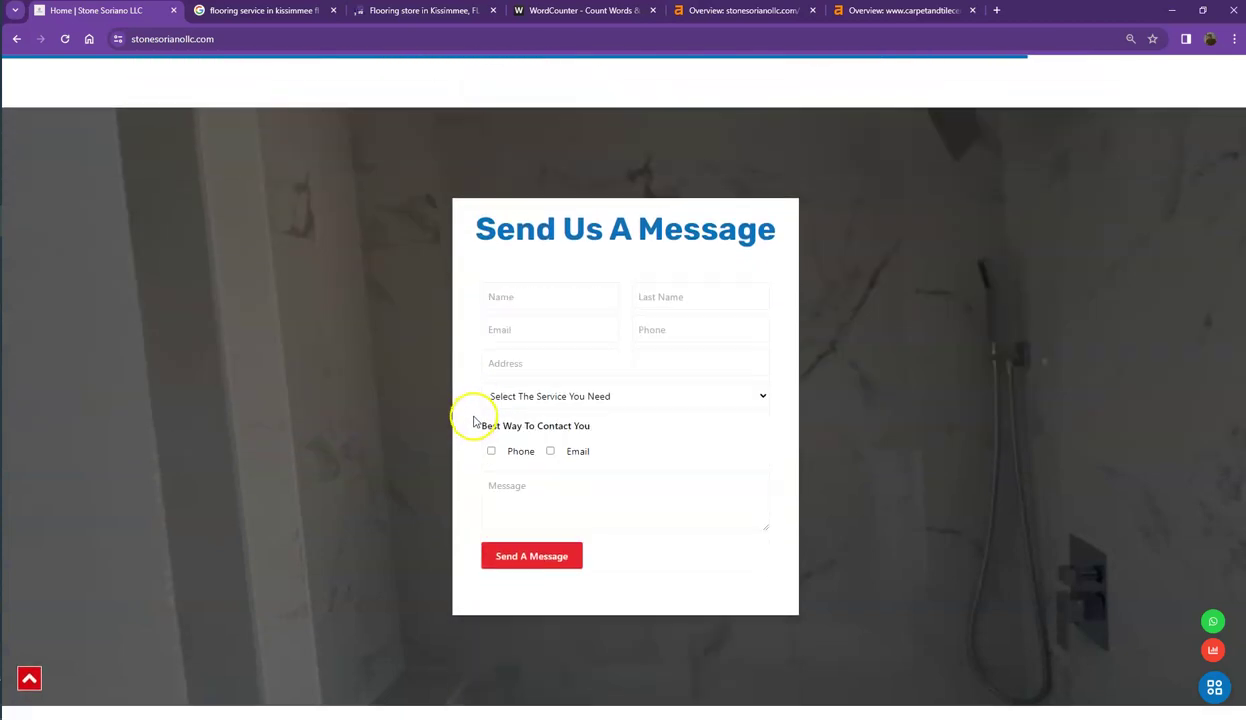
{"action": "scroll", "coordinate": [478, 400], "scroll_direction": "down", "scroll_amount": 3}
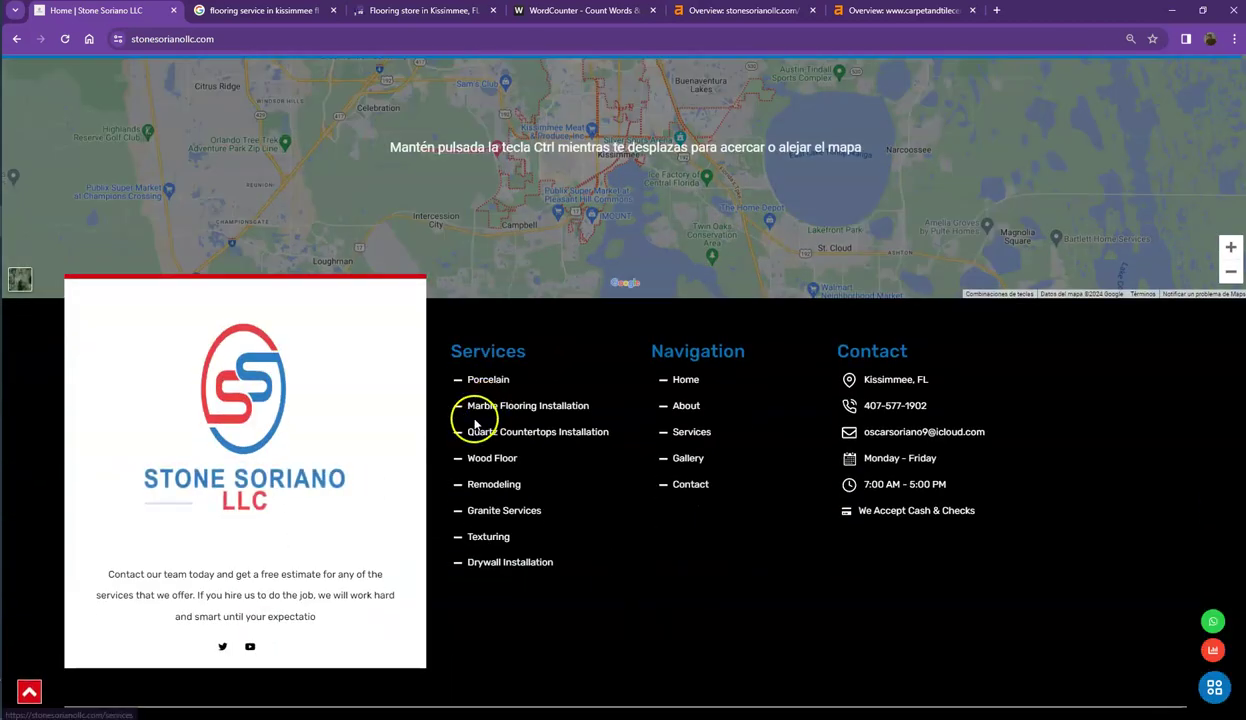
- Re-examine the Stone Soriano home page from the footer back up through the About, Priority and Remodeling sections to the header
{"action": "scroll", "coordinate": [473, 417], "scroll_direction": "up", "scroll_amount": 5}
{"action": "scroll", "coordinate": [471, 415], "scroll_direction": "up", "scroll_amount": 12}
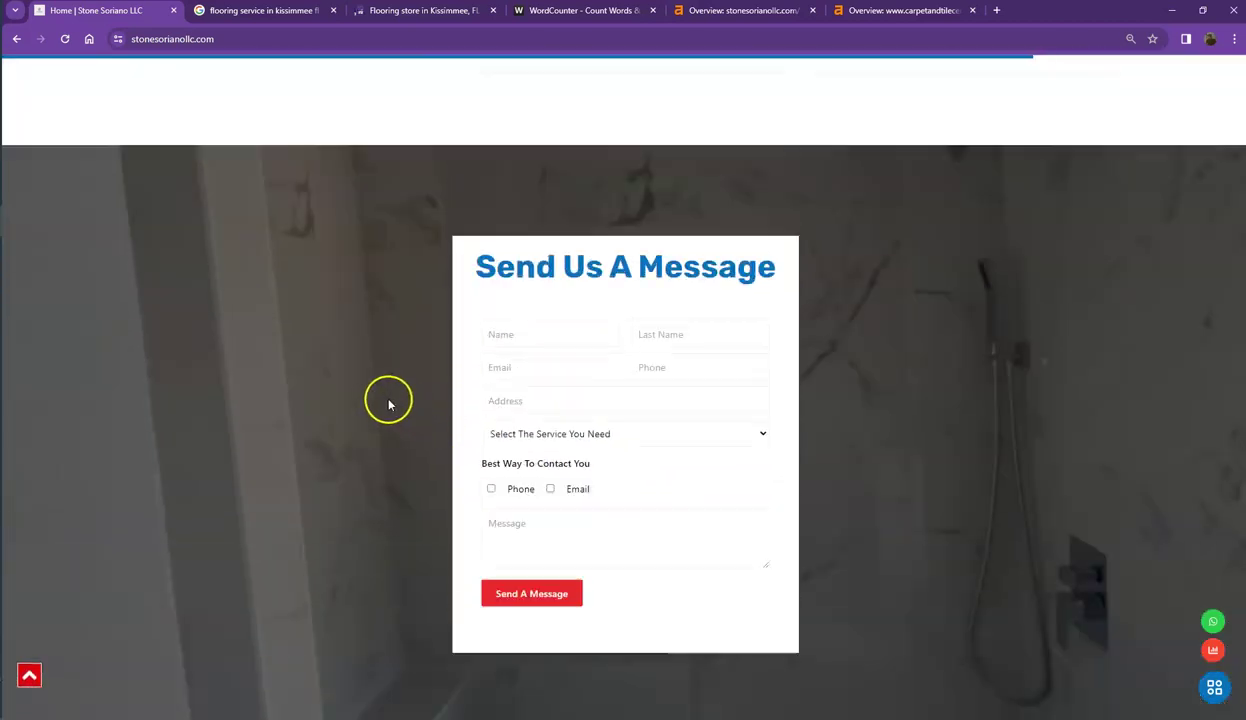
{"action": "scroll", "coordinate": [382, 400], "scroll_direction": "up", "scroll_amount": 7}
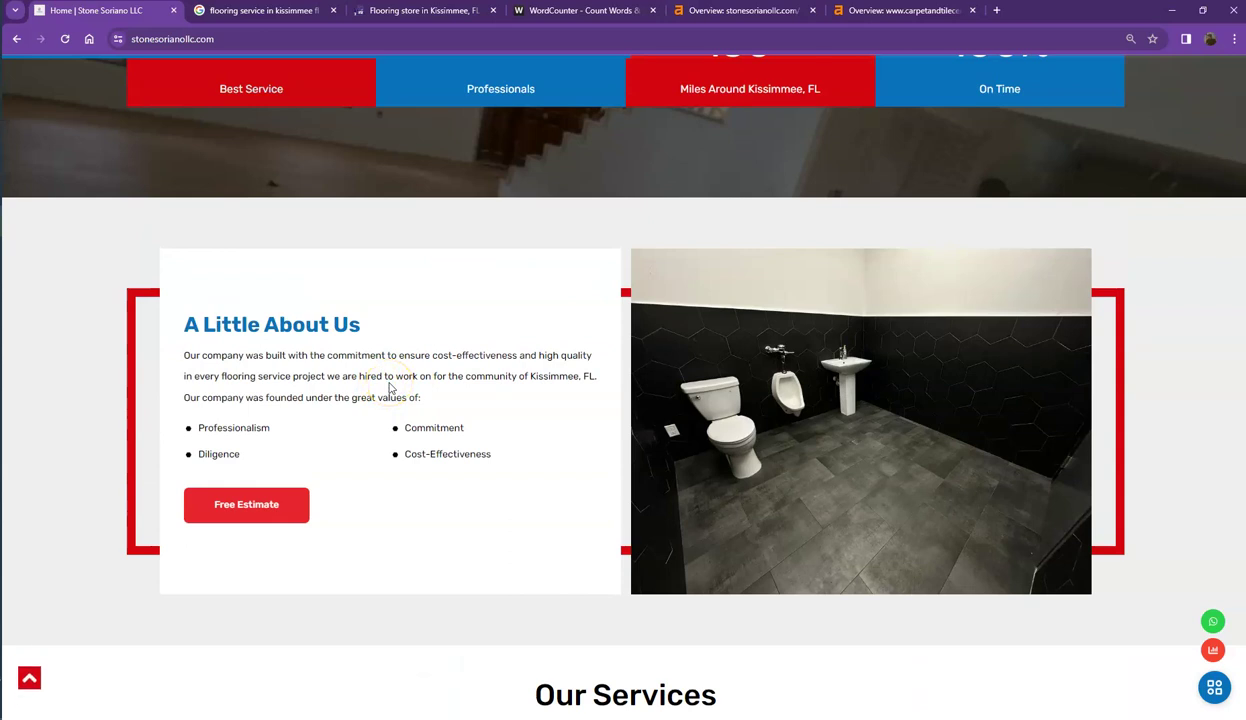
{"action": "scroll", "coordinate": [212, 300], "scroll_direction": "up", "scroll_amount": 5}
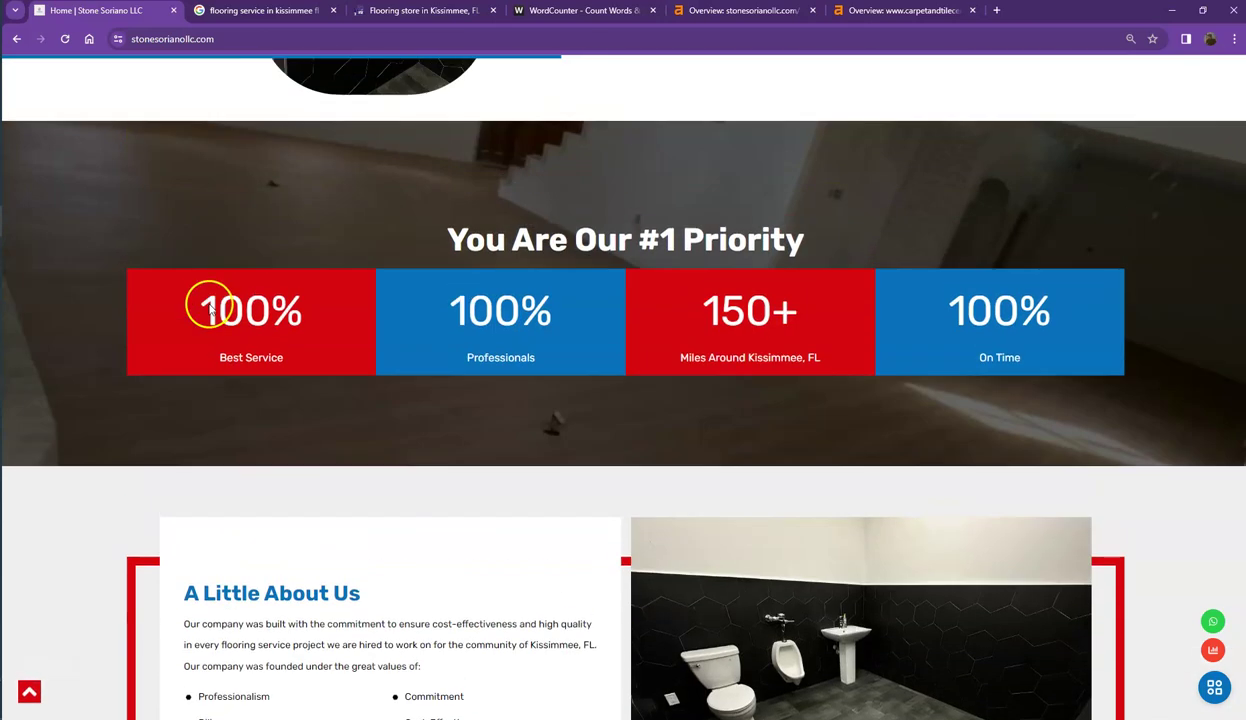
{"action": "scroll", "coordinate": [211, 309], "scroll_direction": "up", "scroll_amount": 2}
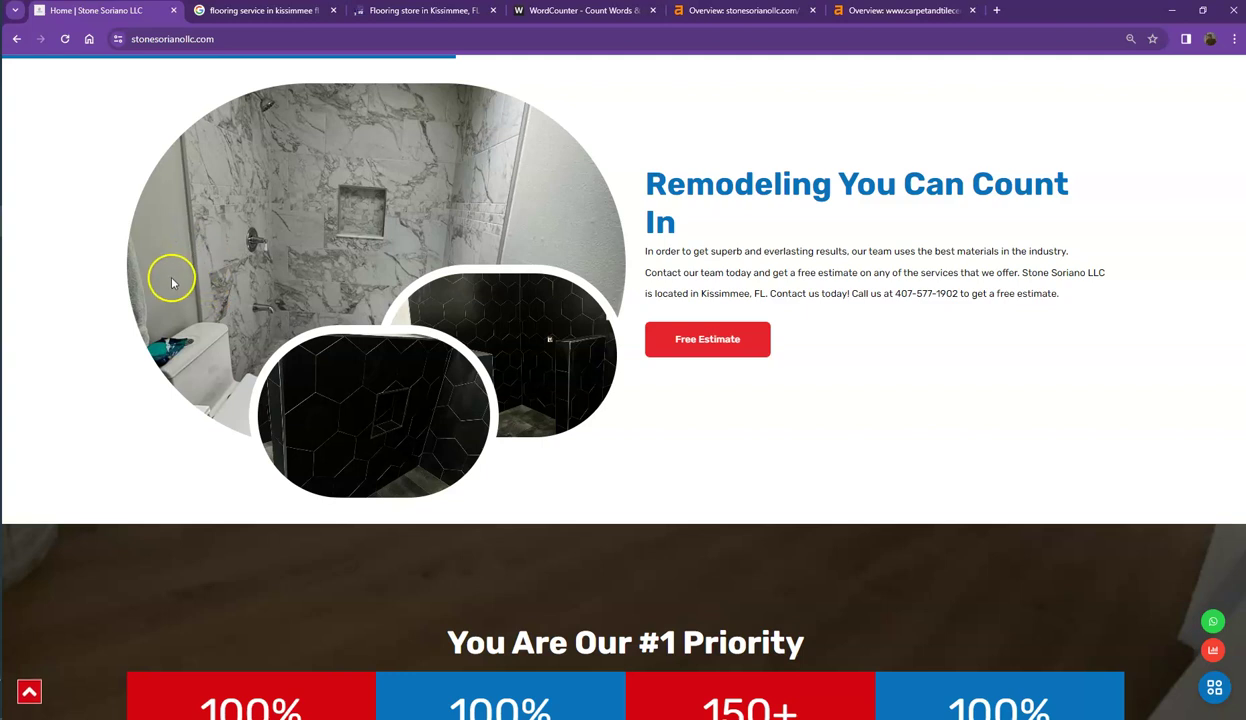
{"action": "scroll", "coordinate": [195, 288], "scroll_direction": "up", "scroll_amount": 9}
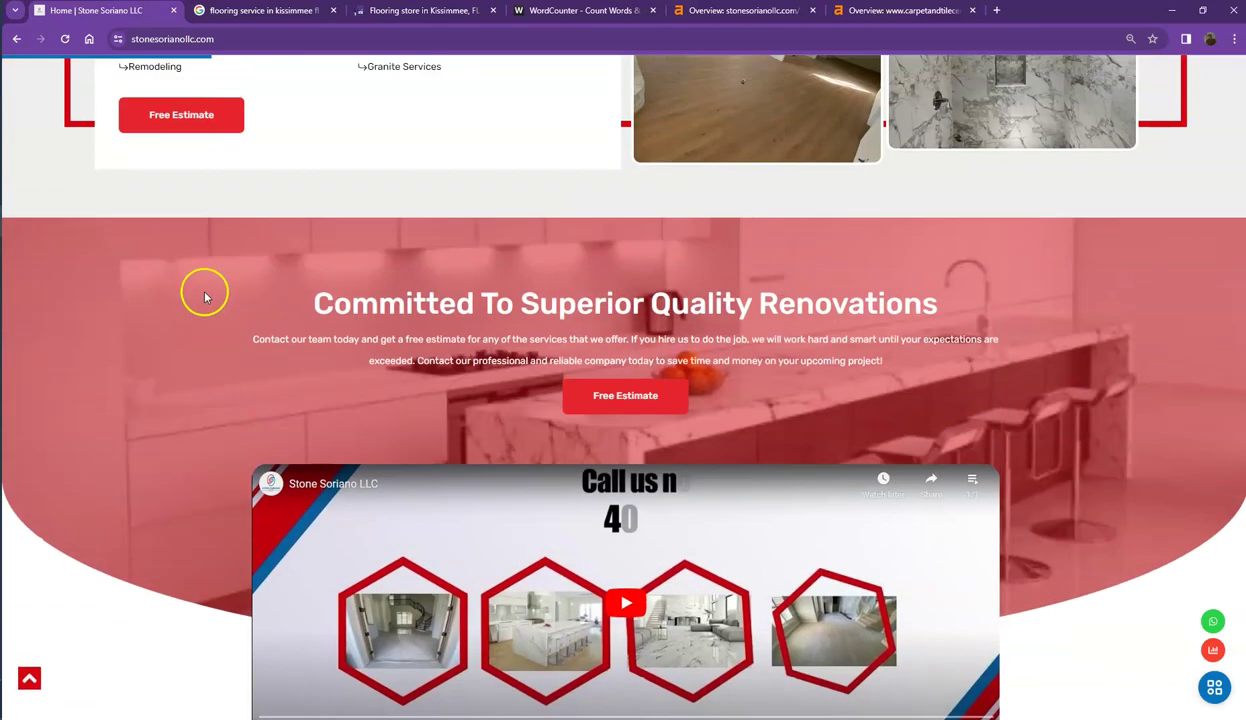
{"action": "scroll", "coordinate": [295, 283], "scroll_direction": "up", "scroll_amount": 5}
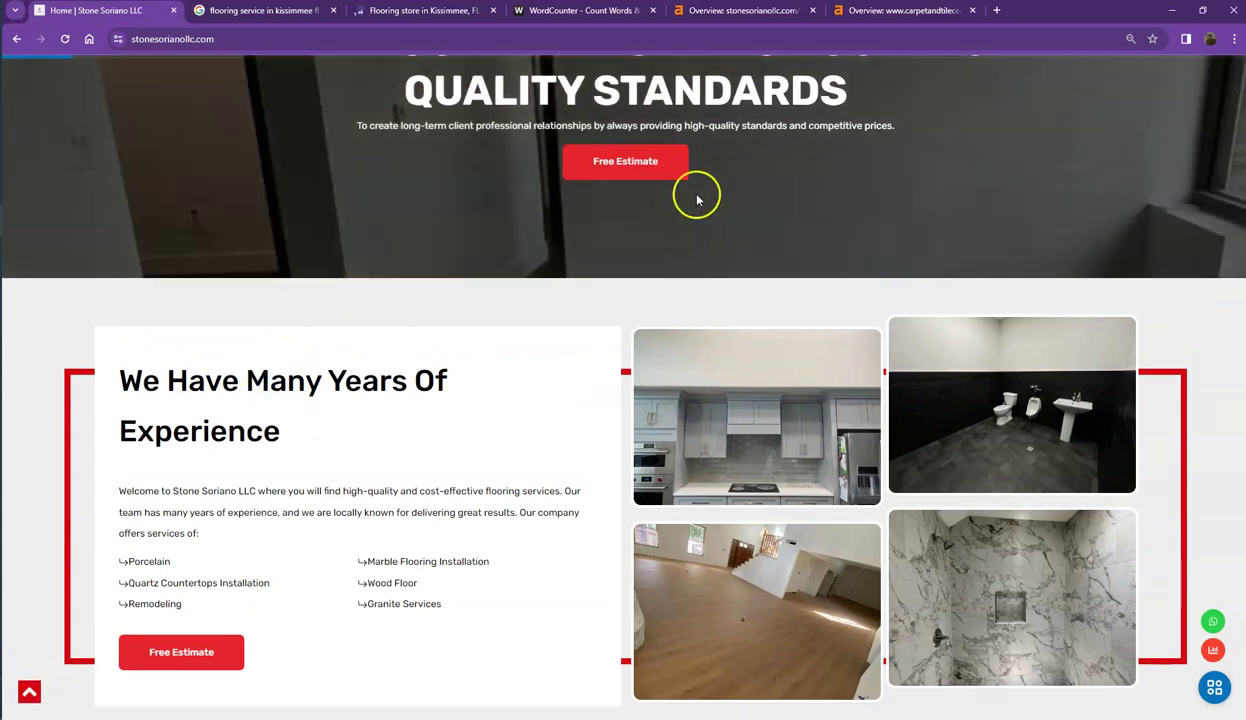
{"action": "scroll", "coordinate": [698, 195], "scroll_direction": "up", "scroll_amount": 2}
{"action": "scroll", "coordinate": [370, 250], "scroll_direction": "up", "scroll_amount": 1}
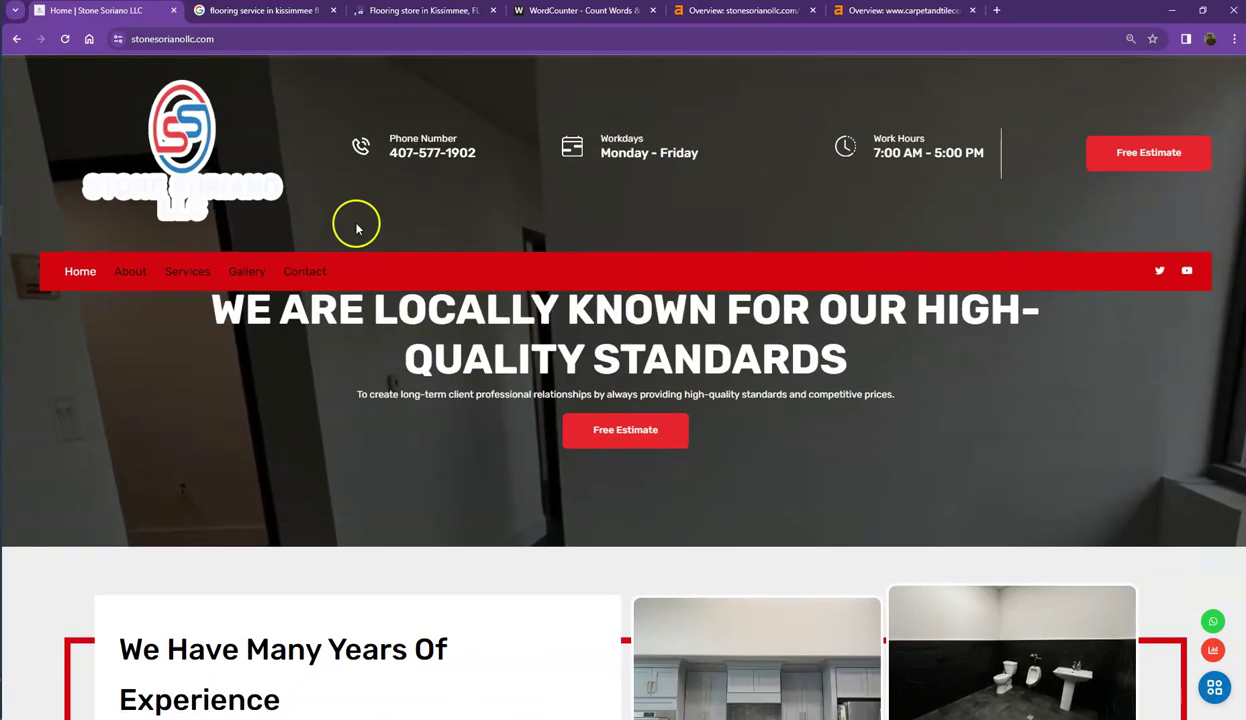
- Examine the Stone Soriano experience section, embedded video, social links and Remodeling section with its photos
{"action": "scroll", "coordinate": [440, 420], "scroll_direction": "down", "scroll_amount": 4}
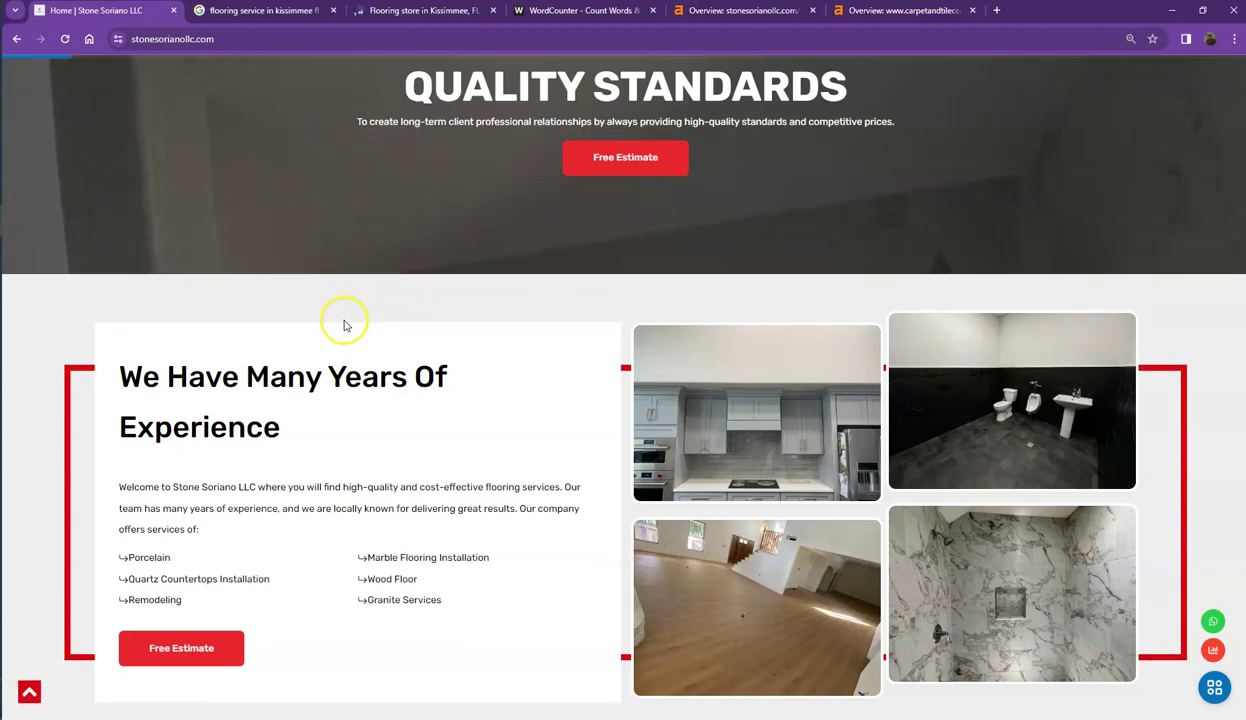
{"action": "scroll", "coordinate": [343, 322], "scroll_direction": "down", "scroll_amount": 5}
{"action": "scroll", "coordinate": [357, 318], "scroll_direction": "down", "scroll_amount": 3}
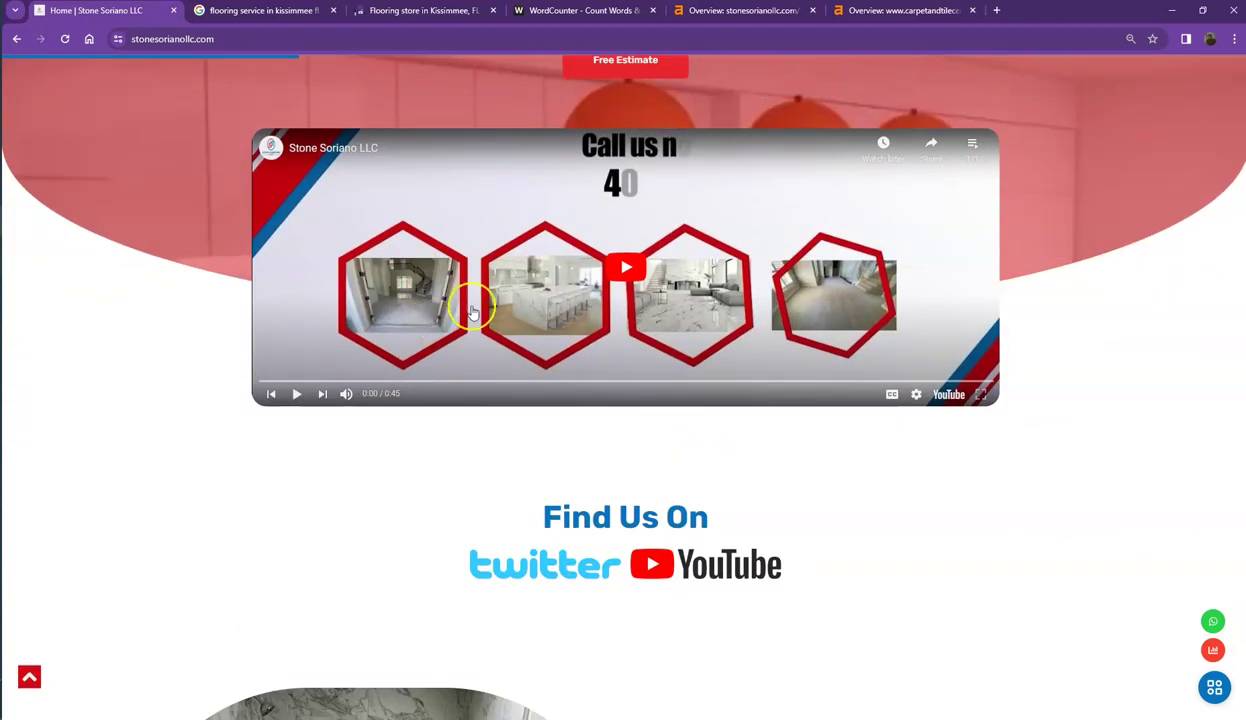
{"action": "scroll", "coordinate": [450, 318], "scroll_direction": "down", "scroll_amount": 2}
{"action": "scroll", "coordinate": [278, 348], "scroll_direction": "down", "scroll_amount": 2}
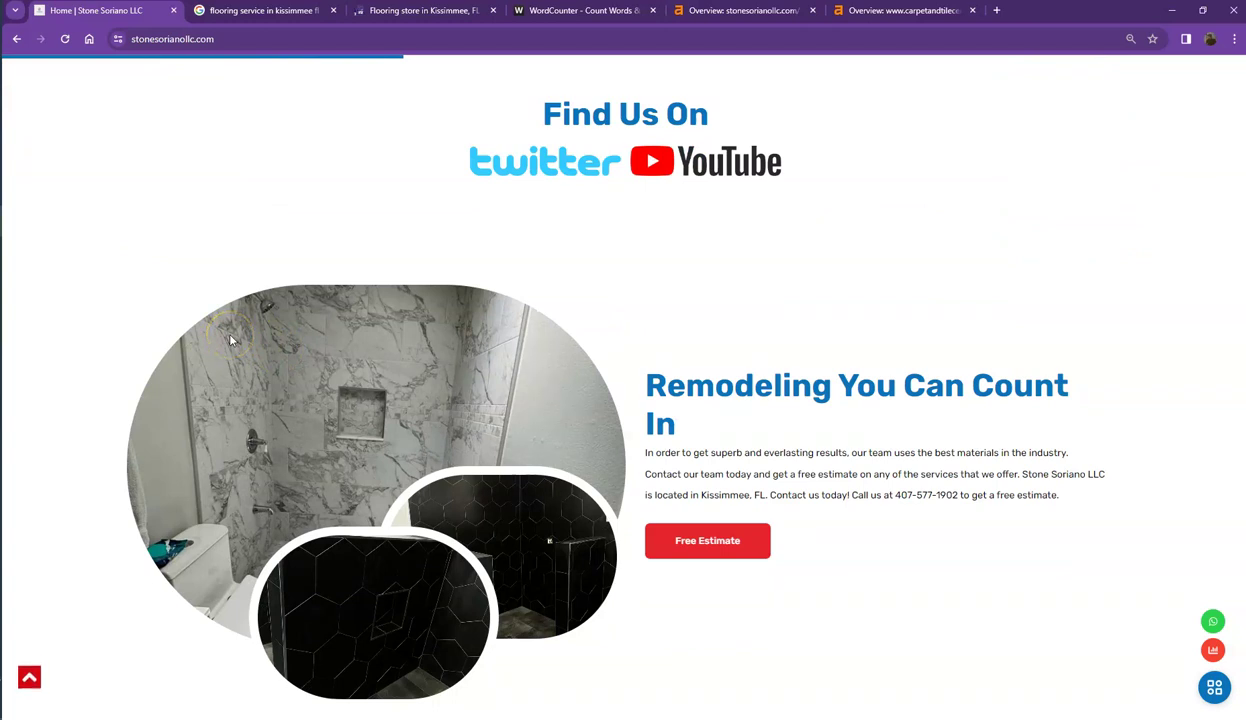
{"action": "right_click", "coordinate": [398, 352]}
{"action": "left_click", "coordinate": [355, 230]}
- Switch to the Google results for "flooring service in kissimmee fl" and review the local business listings and map
{"action": "left_click", "coordinate": [252, 13]}
{"action": "scroll", "coordinate": [244, 229], "scroll_direction": "up", "scroll_amount": 4}
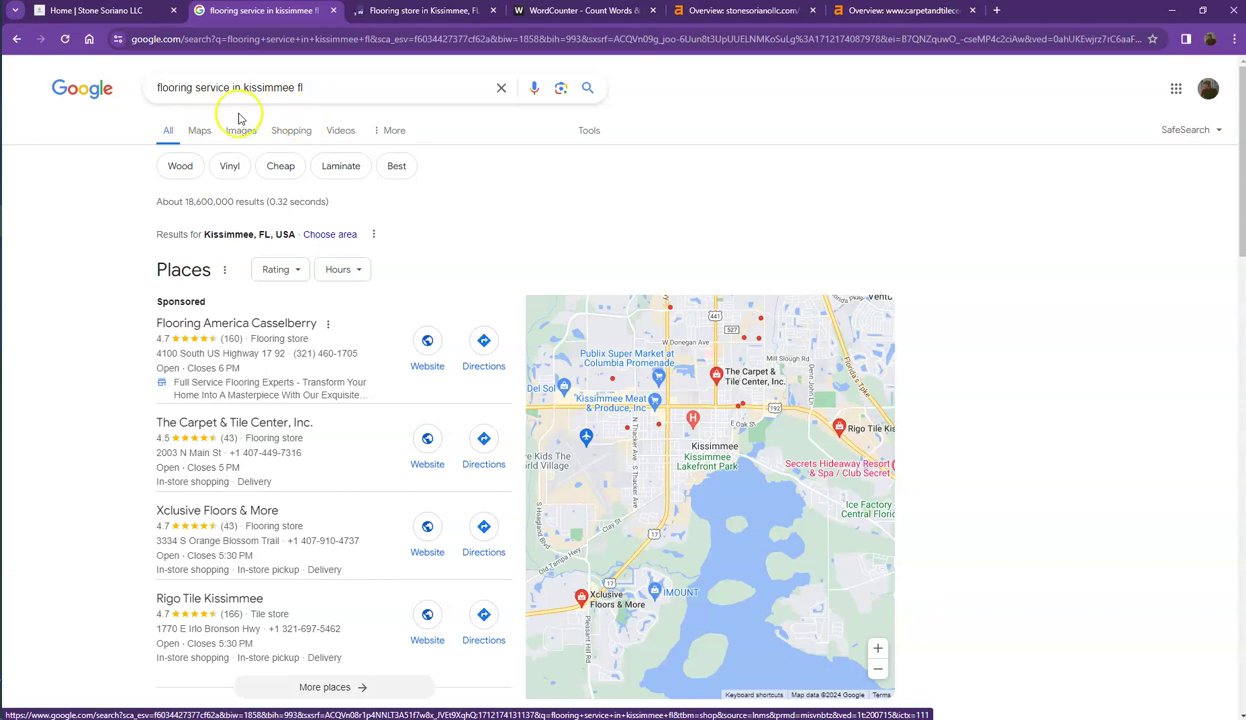
{"action": "scroll", "coordinate": [310, 245], "scroll_direction": "down", "scroll_amount": 2}
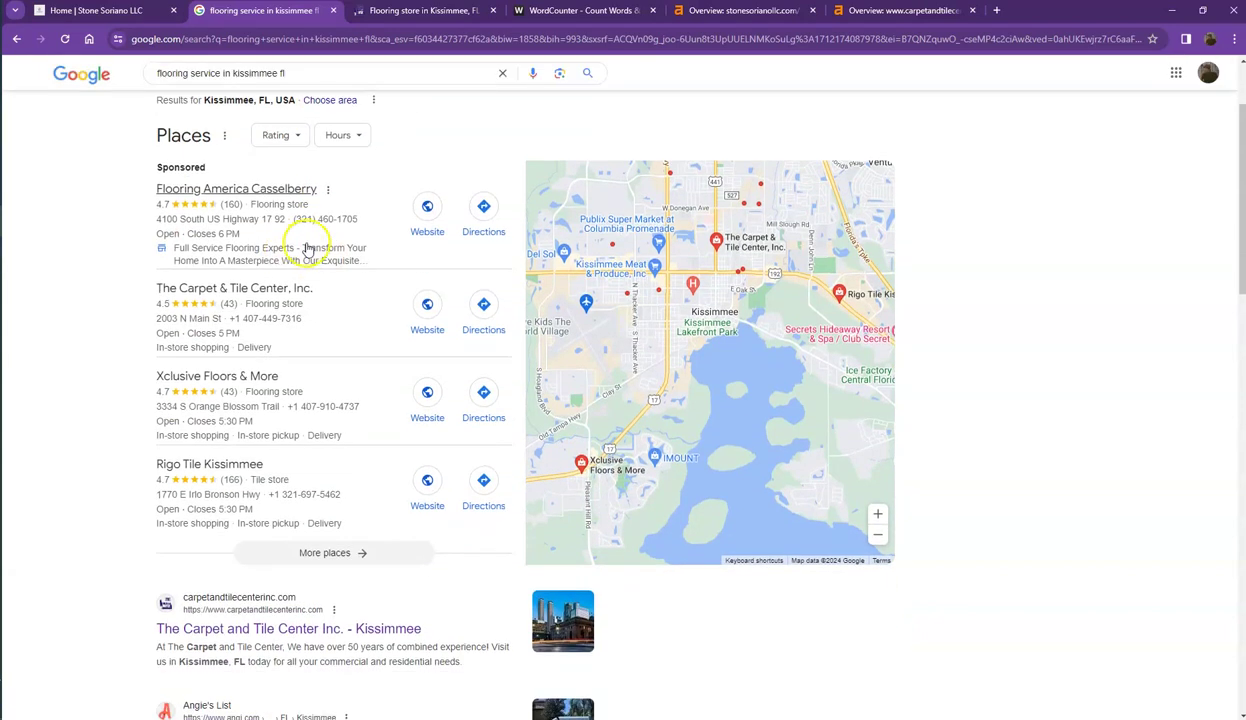
{"action": "mouse_move", "coordinate": [531, 263]}
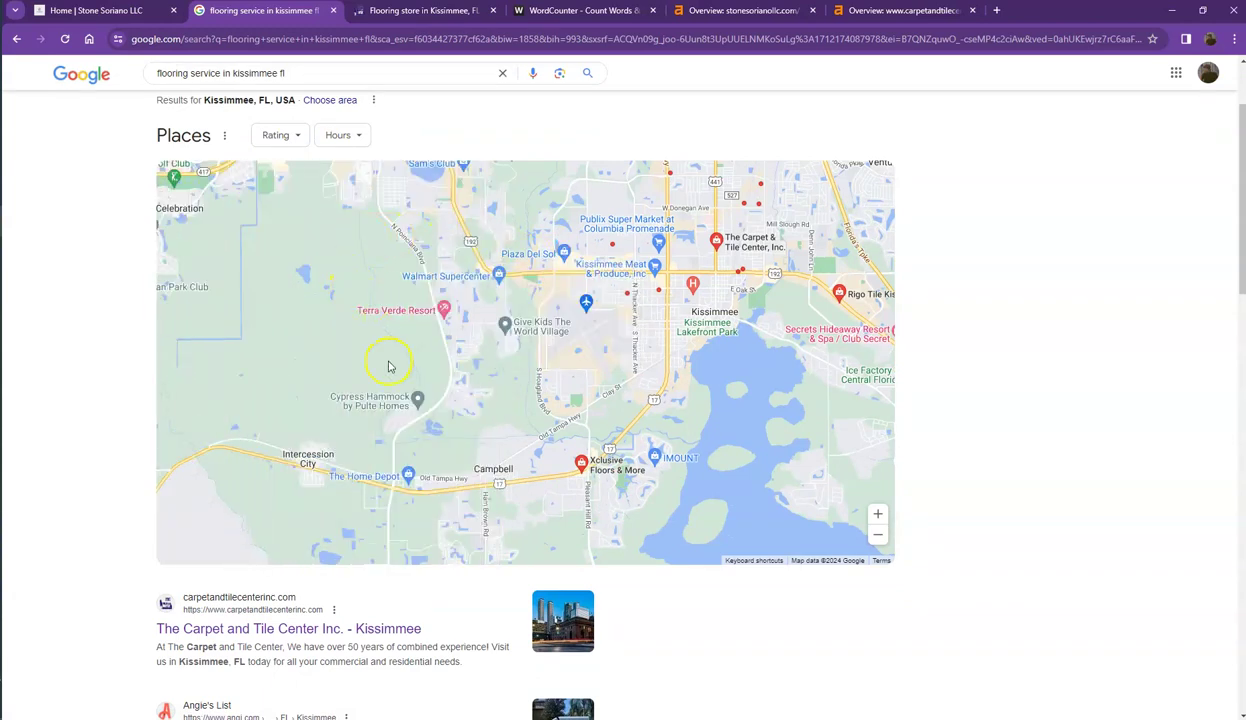
{"action": "mouse_move", "coordinate": [165, 306]}
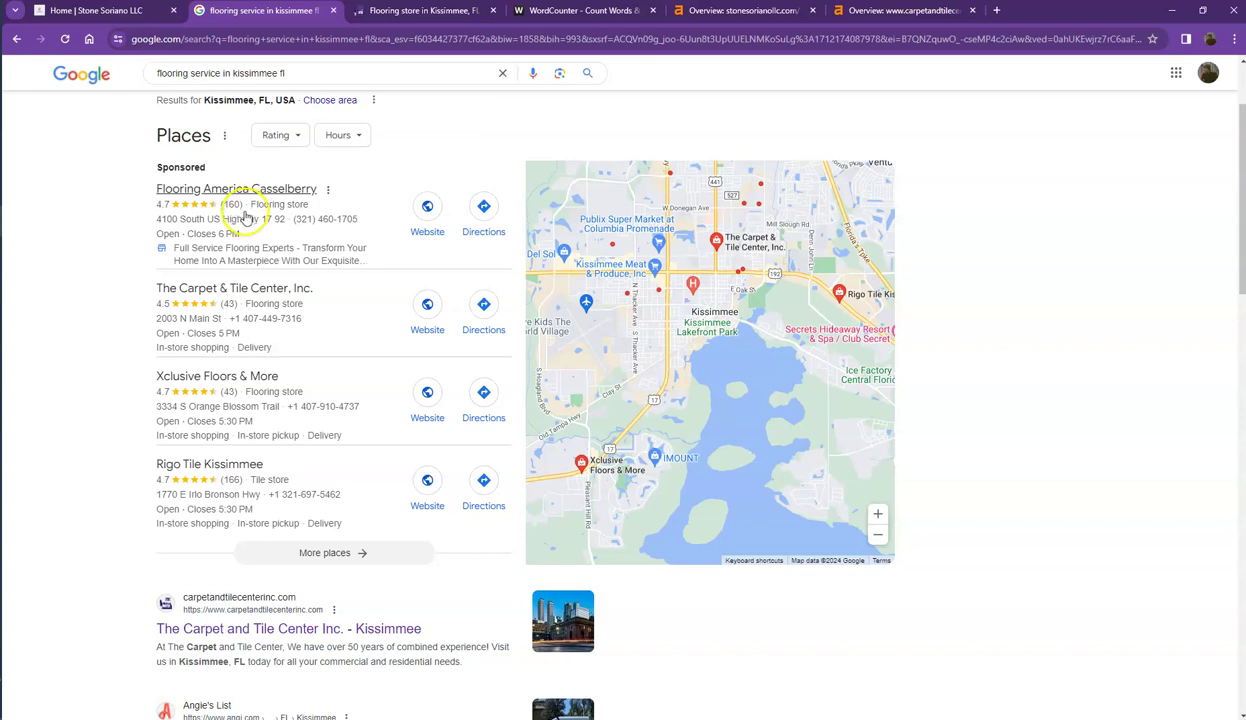
- Examine the organic results for the Kissimmee flooring search and return to the Carpet and Tile Center Inc. listing
{"action": "scroll", "coordinate": [131, 353], "scroll_direction": "down", "scroll_amount": 2}
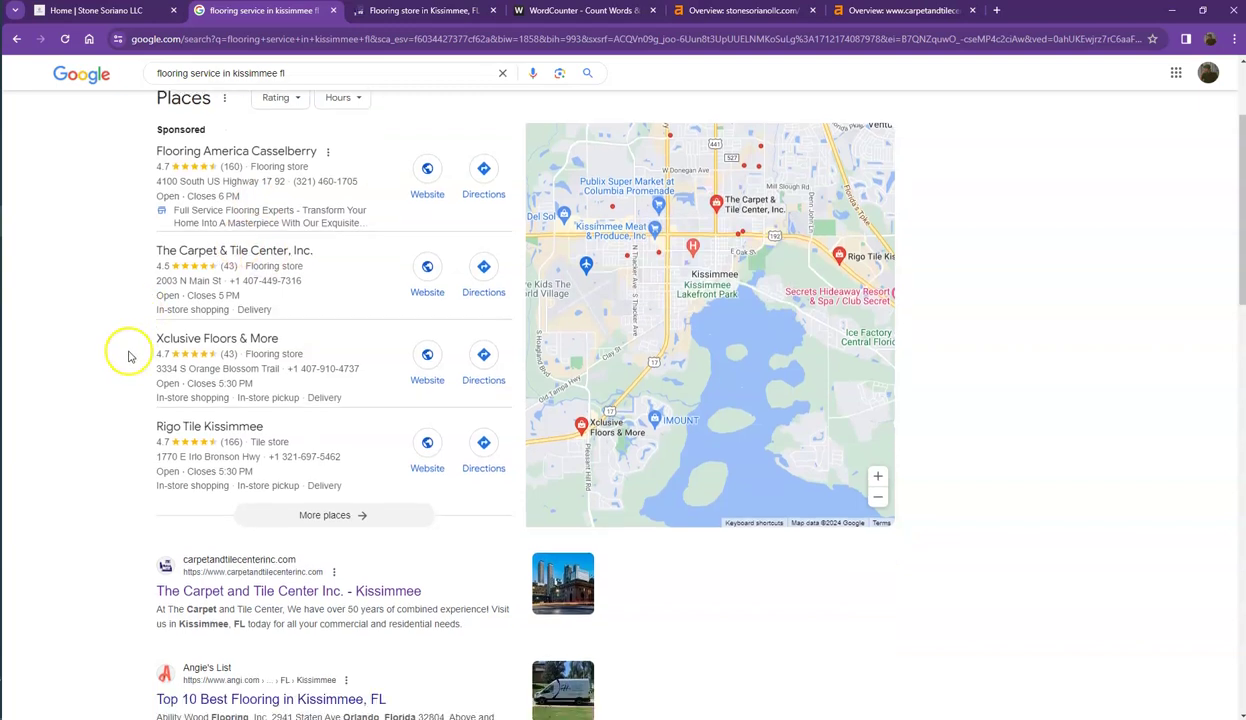
{"action": "scroll", "coordinate": [113, 353], "scroll_direction": "down", "scroll_amount": 2}
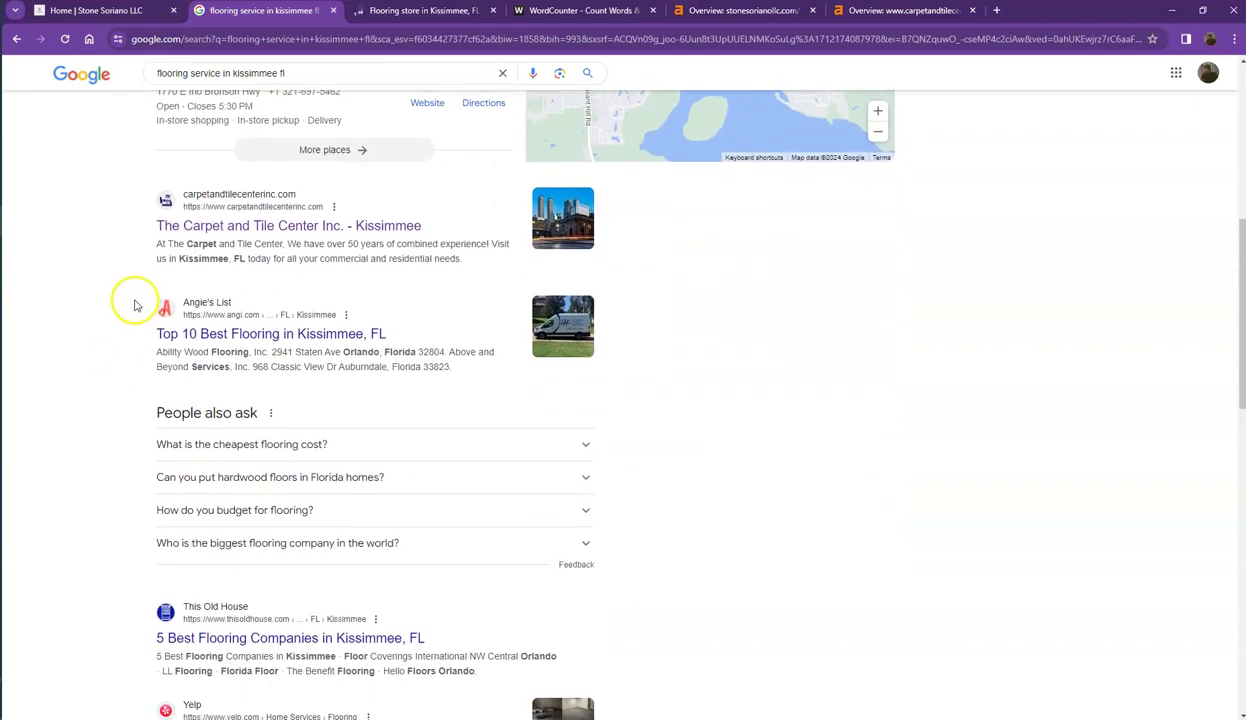
{"action": "scroll", "coordinate": [113, 345], "scroll_direction": "down", "scroll_amount": 2}
{"action": "scroll", "coordinate": [126, 335], "scroll_direction": "down", "scroll_amount": 3}
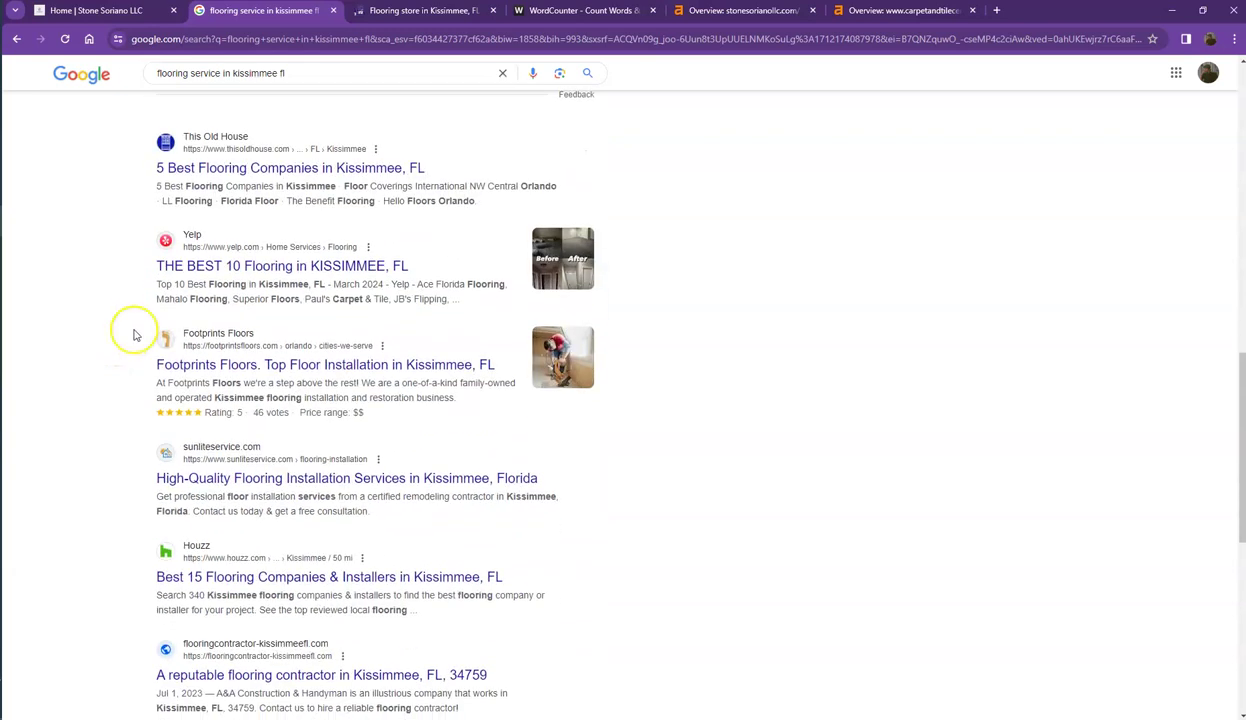
{"action": "scroll", "coordinate": [135, 335], "scroll_direction": "down", "scroll_amount": 3}
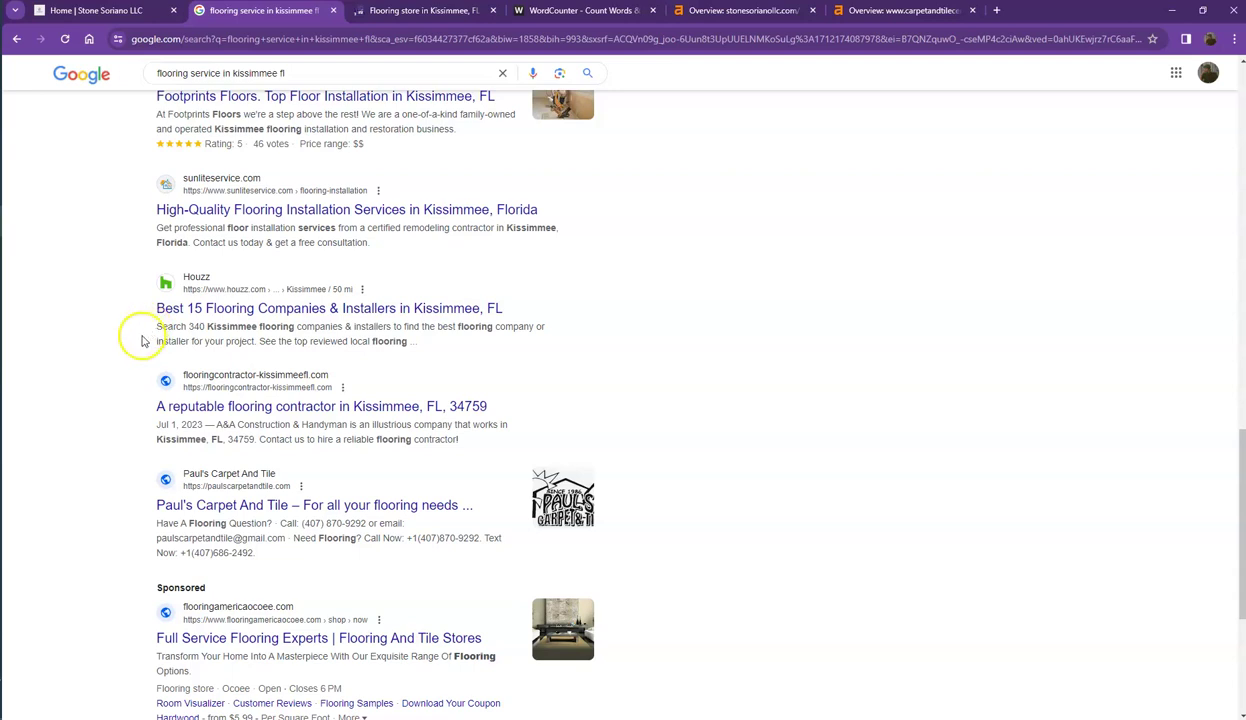
{"action": "scroll", "coordinate": [142, 341], "scroll_direction": "up", "scroll_amount": 6}
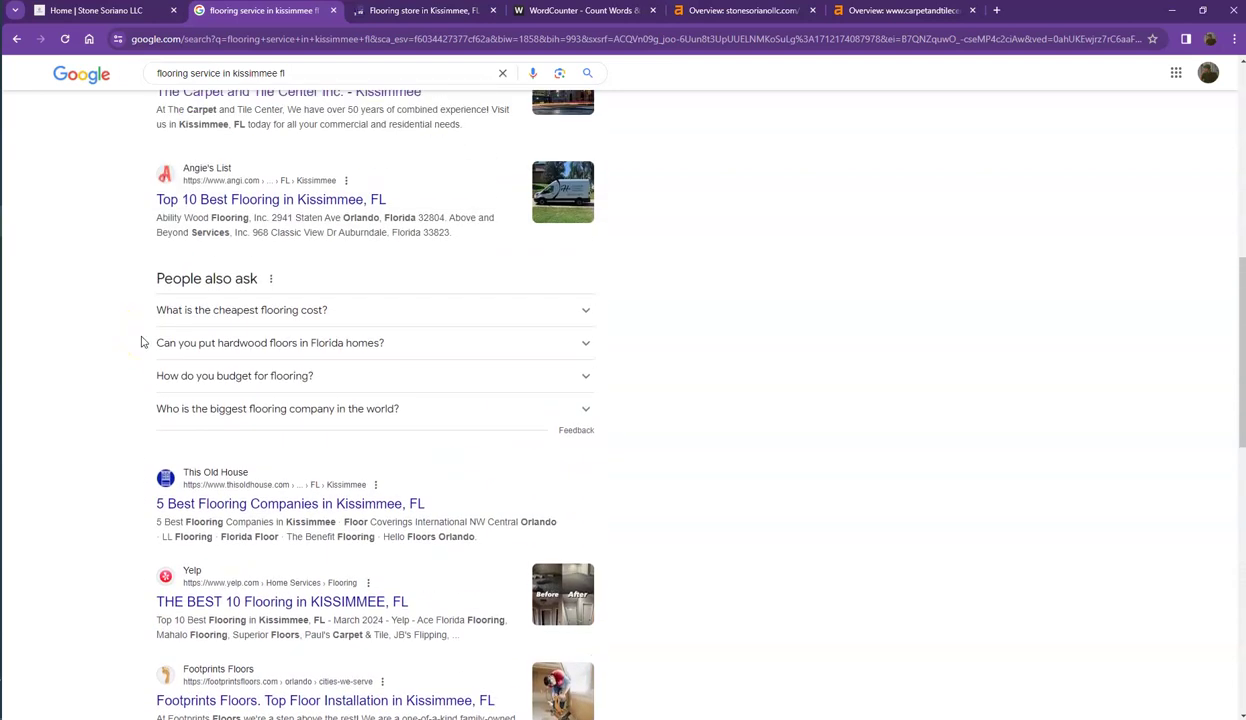
{"action": "scroll", "coordinate": [140, 340], "scroll_direction": "up", "scroll_amount": 2}
{"action": "left_click", "coordinate": [190, 250]}
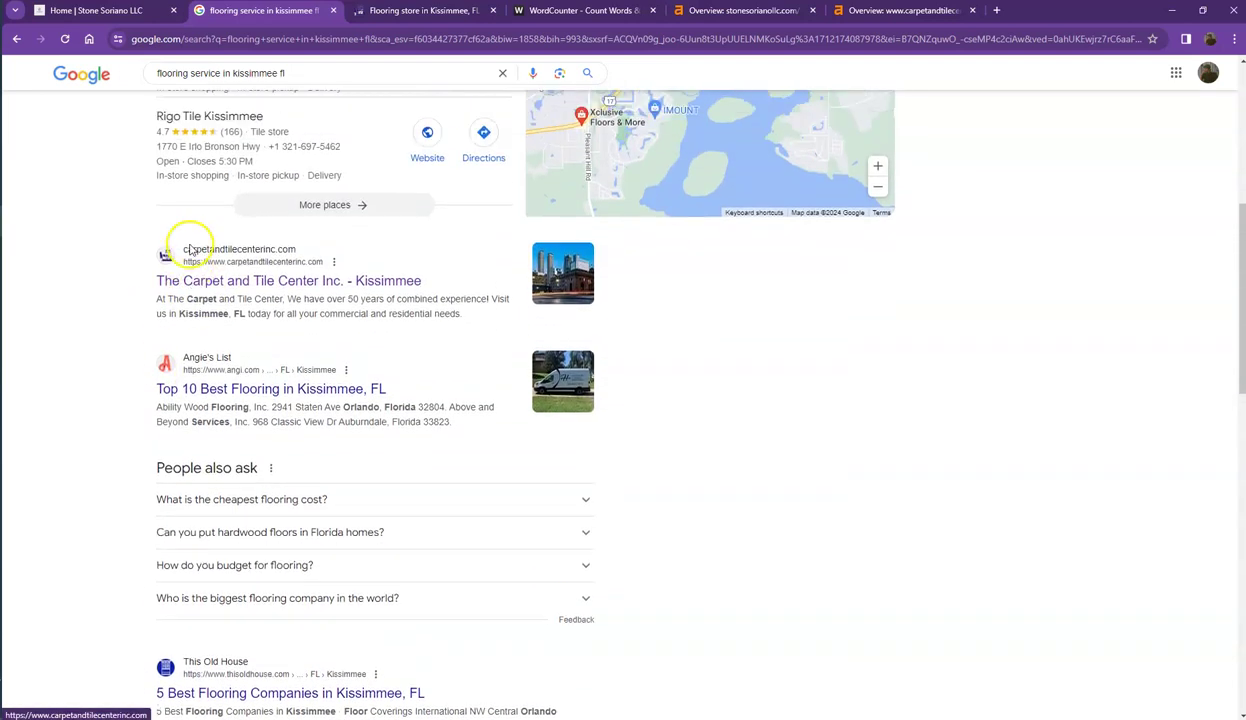
- Switch to the Carpet and Tile Center home page and review its header, free estimate banner, flooring catalog and reasons to choose the store
{"action": "scroll", "coordinate": [188, 248], "scroll_direction": "up", "scroll_amount": 1}
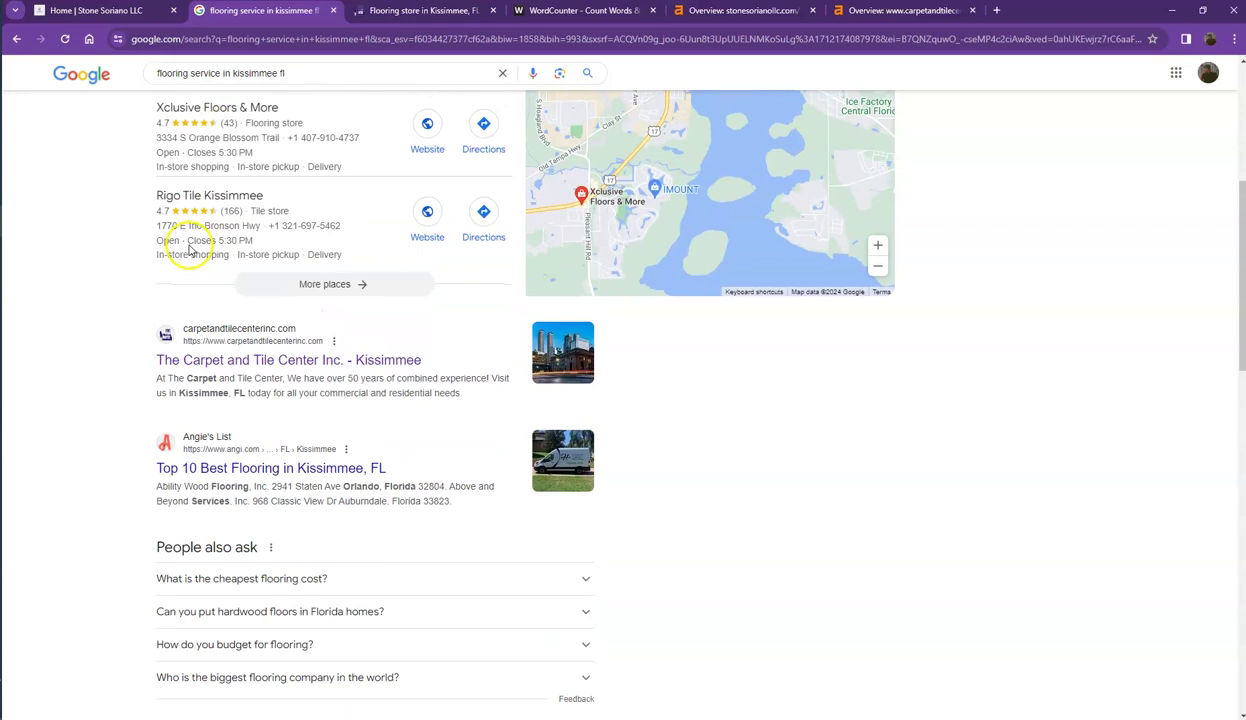
{"action": "left_click", "coordinate": [371, 14]}
{"action": "scroll", "coordinate": [330, 328], "scroll_direction": "up", "scroll_amount": 5}
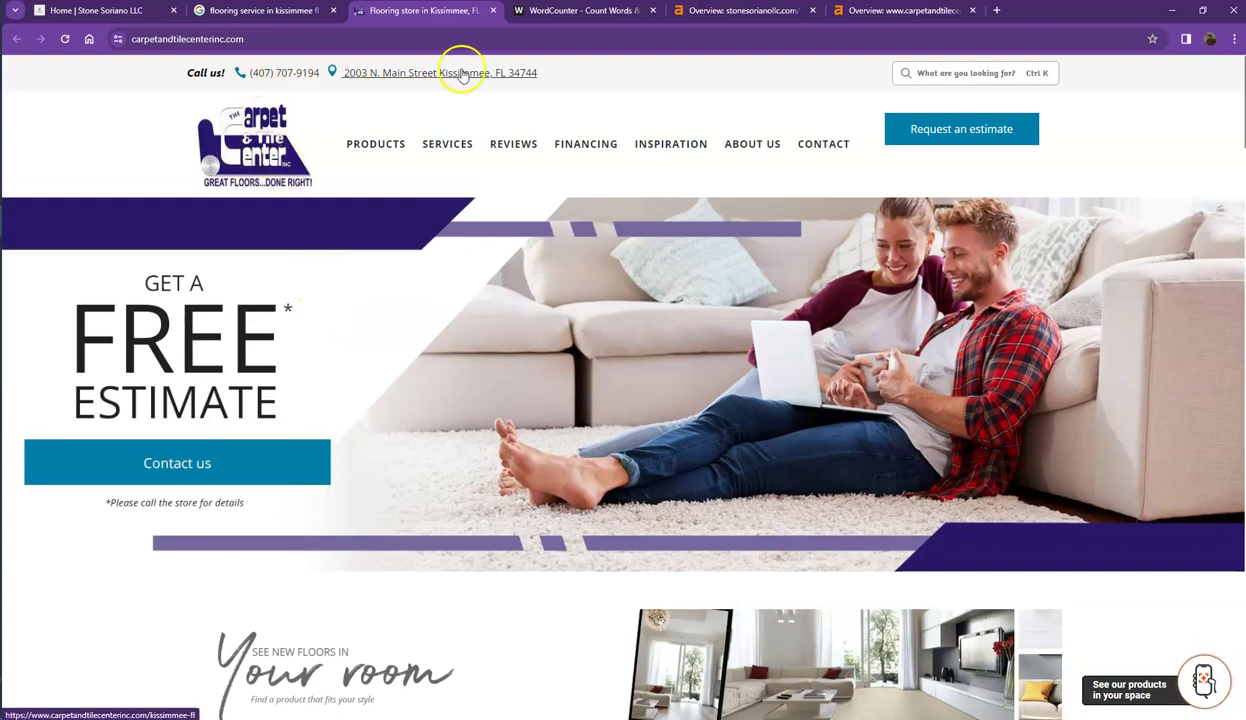
{"action": "mouse_move", "coordinate": [760, 157]}
{"action": "scroll", "coordinate": [640, 390], "scroll_direction": "down", "scroll_amount": 2}
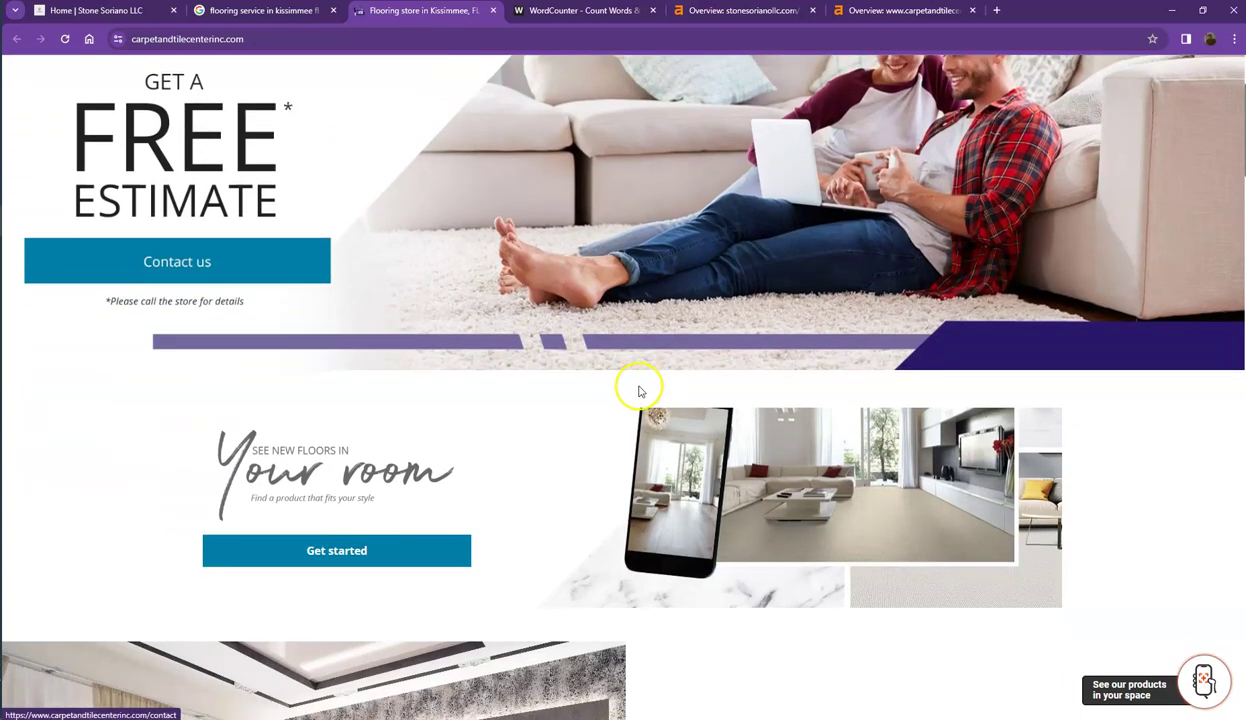
{"action": "scroll", "coordinate": [565, 376], "scroll_direction": "down", "scroll_amount": 3}
{"action": "scroll", "coordinate": [555, 373], "scroll_direction": "down", "scroll_amount": 10}
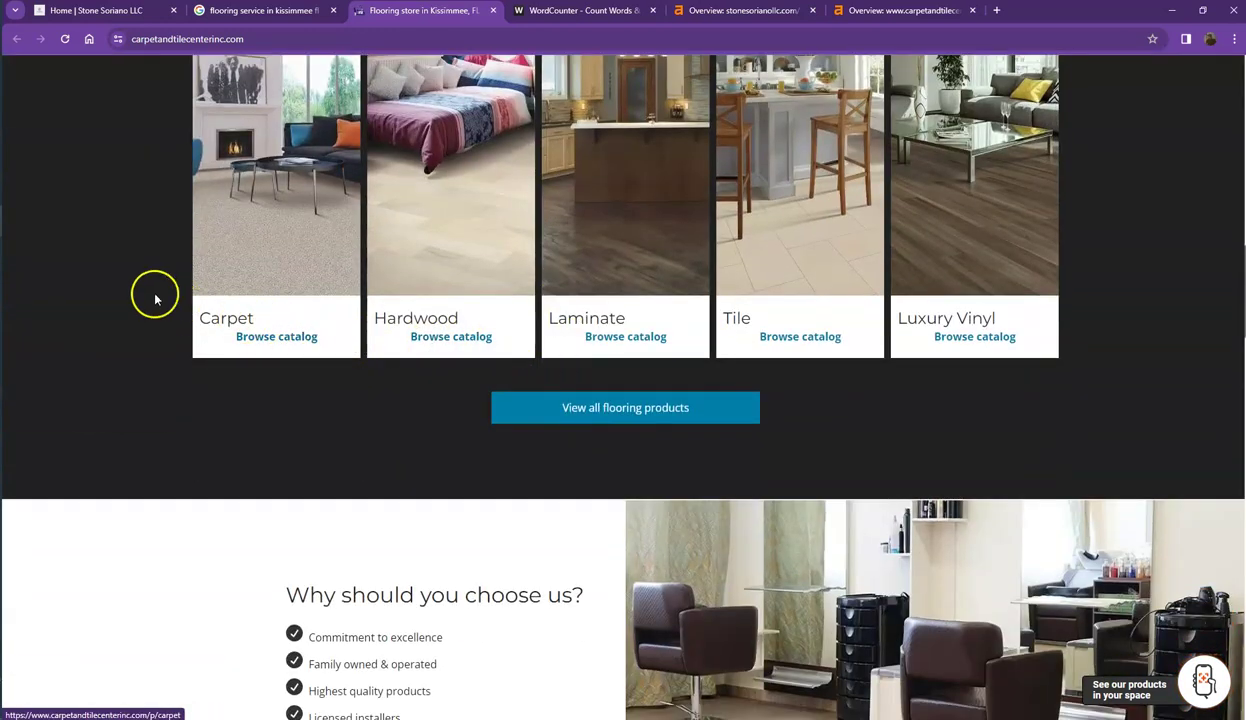
- Copy all text of the Carpet and Tile Center home page into WordCounter and check its word count and keyword density
{"action": "key", "text": "ctrl+a"}
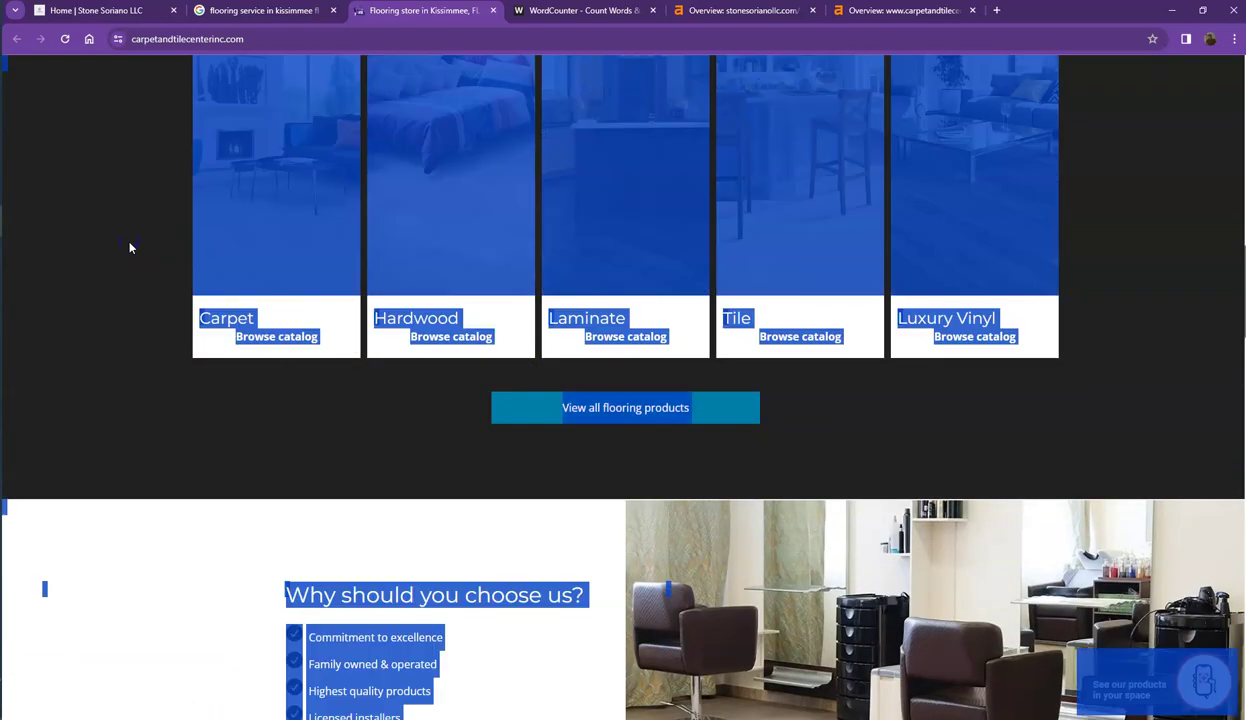
{"action": "left_click", "coordinate": [551, 12]}
{"action": "left_click", "coordinate": [434, 258]}
{"action": "key", "text": "ctrl+v"}
{"action": "scroll", "coordinate": [416, 330], "scroll_direction": "up", "scroll_amount": 10}
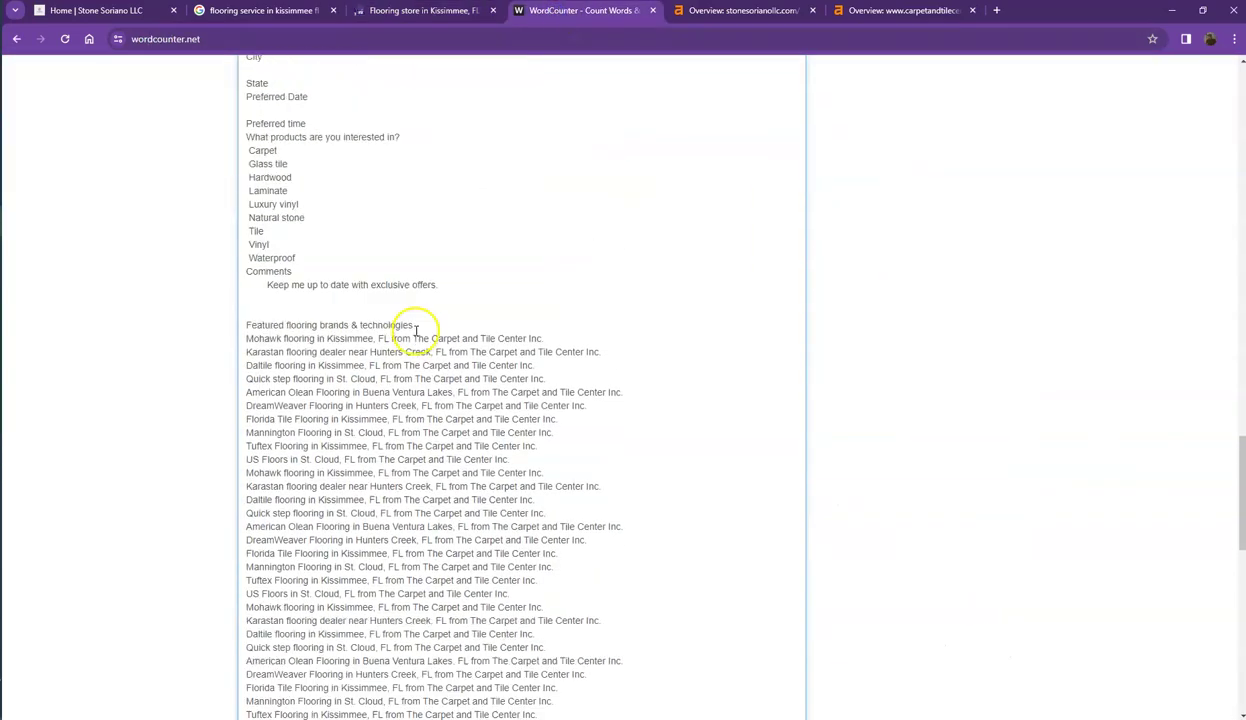
{"action": "scroll", "coordinate": [416, 330], "scroll_direction": "up", "scroll_amount": 15}
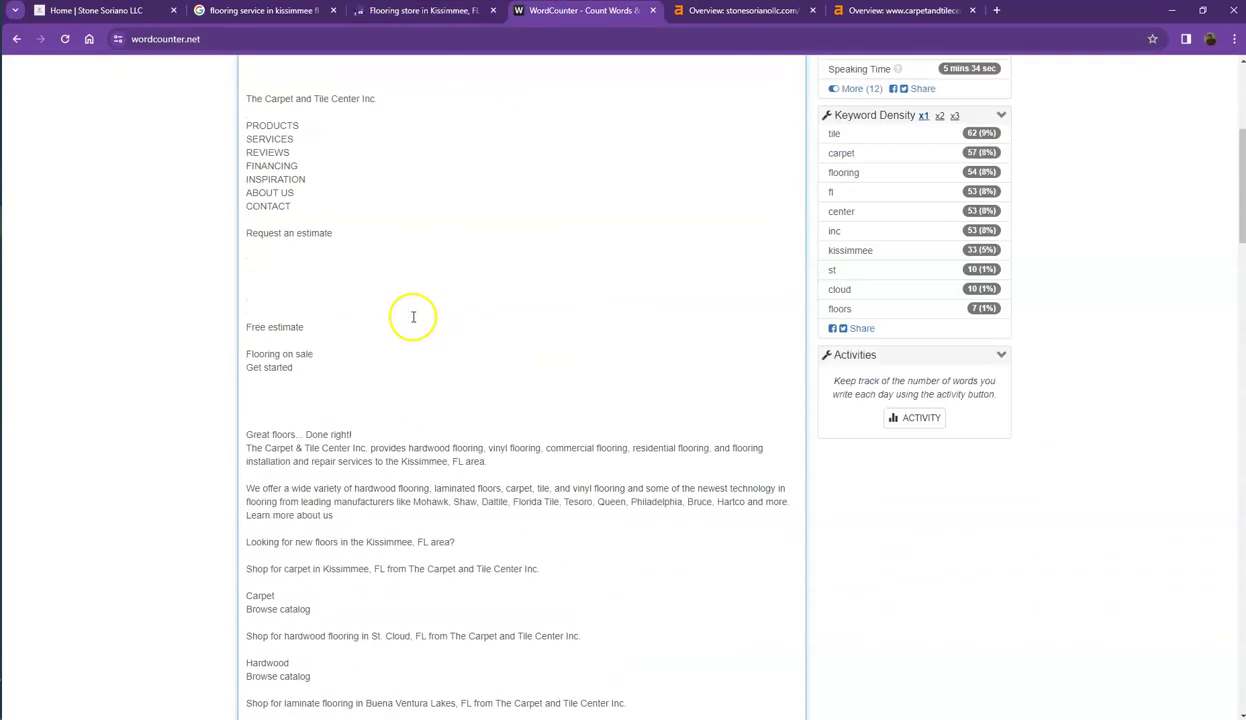
{"action": "scroll", "coordinate": [413, 317], "scroll_direction": "up", "scroll_amount": 5}
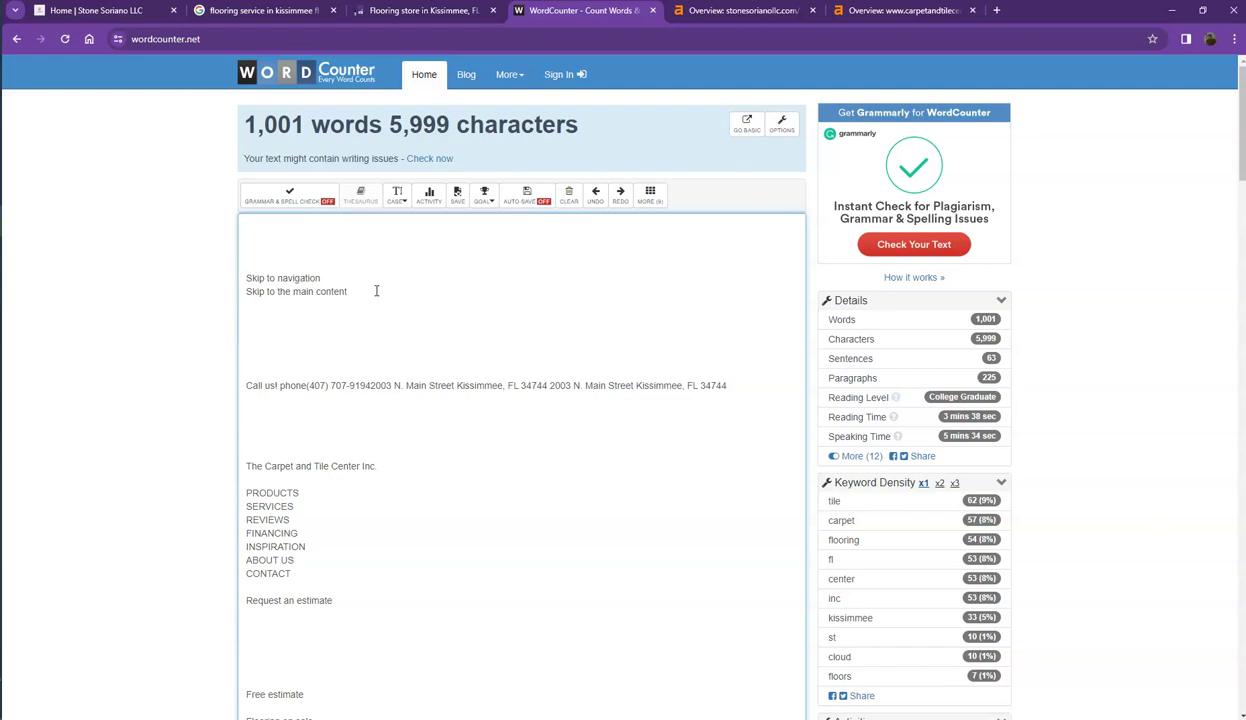
- Compare the Ahrefs overviews of stonesorianollc.com and carpetandtilecenterinc.com for domain rating, backlinks, referring domains, keywords and traffic
{"action": "left_click", "coordinate": [700, 11]}
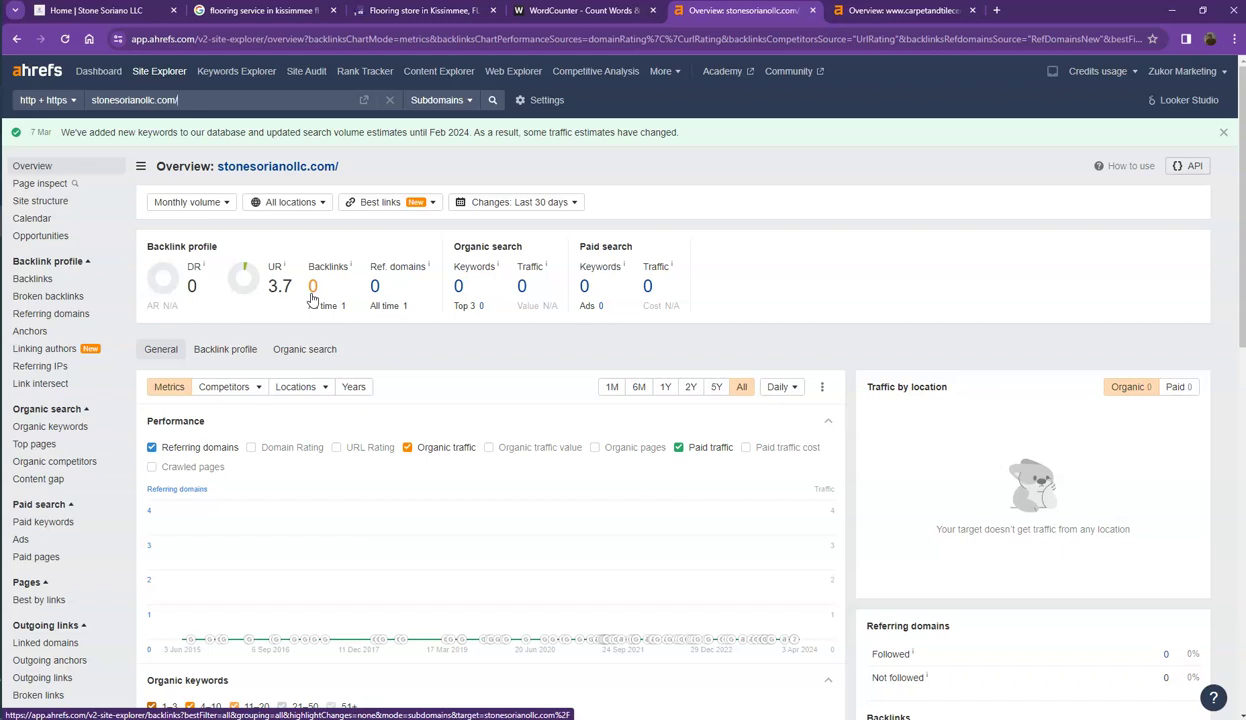
{"action": "left_click", "coordinate": [872, 14]}
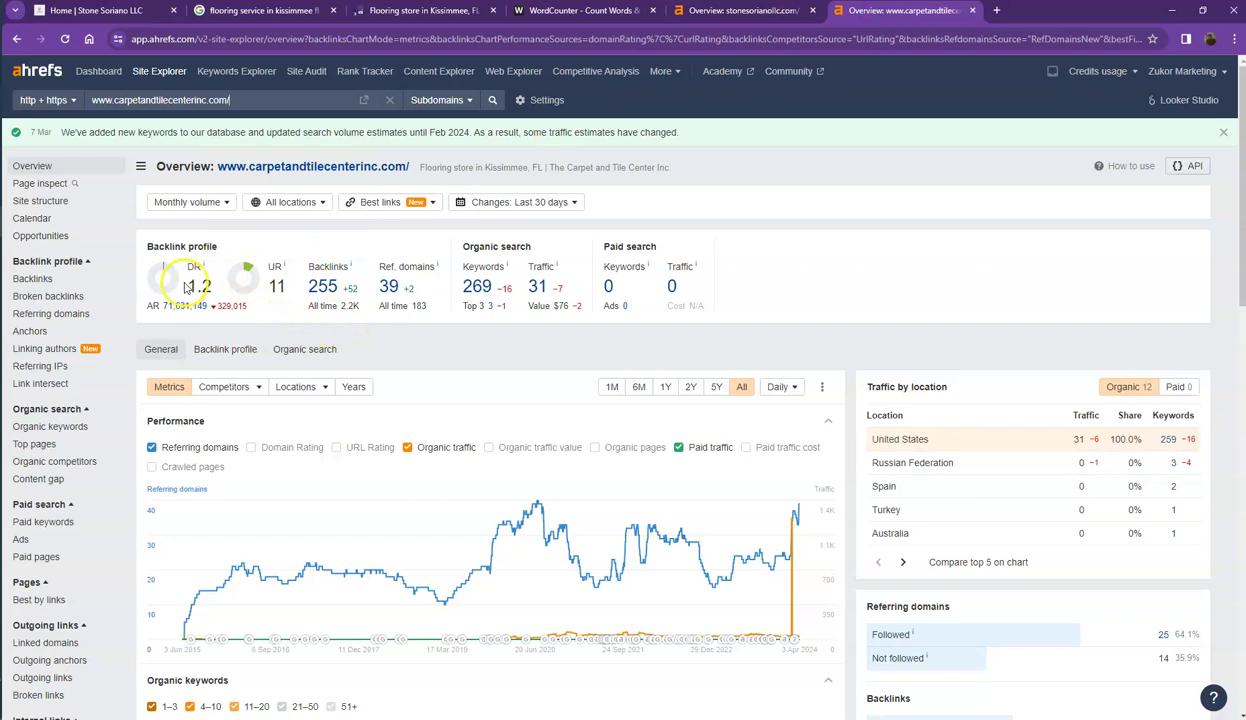
{"action": "left_click", "coordinate": [738, 12]}
{"action": "left_click", "coordinate": [884, 14]}
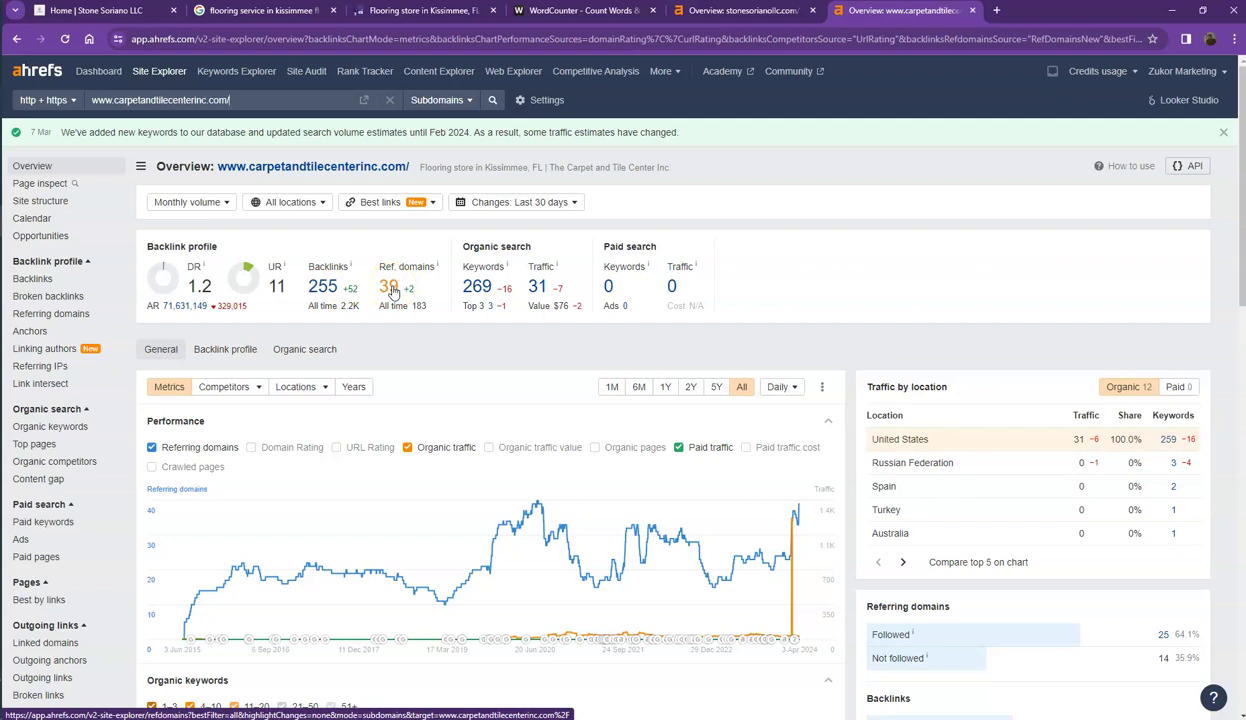
{"action": "left_click", "coordinate": [392, 290]}
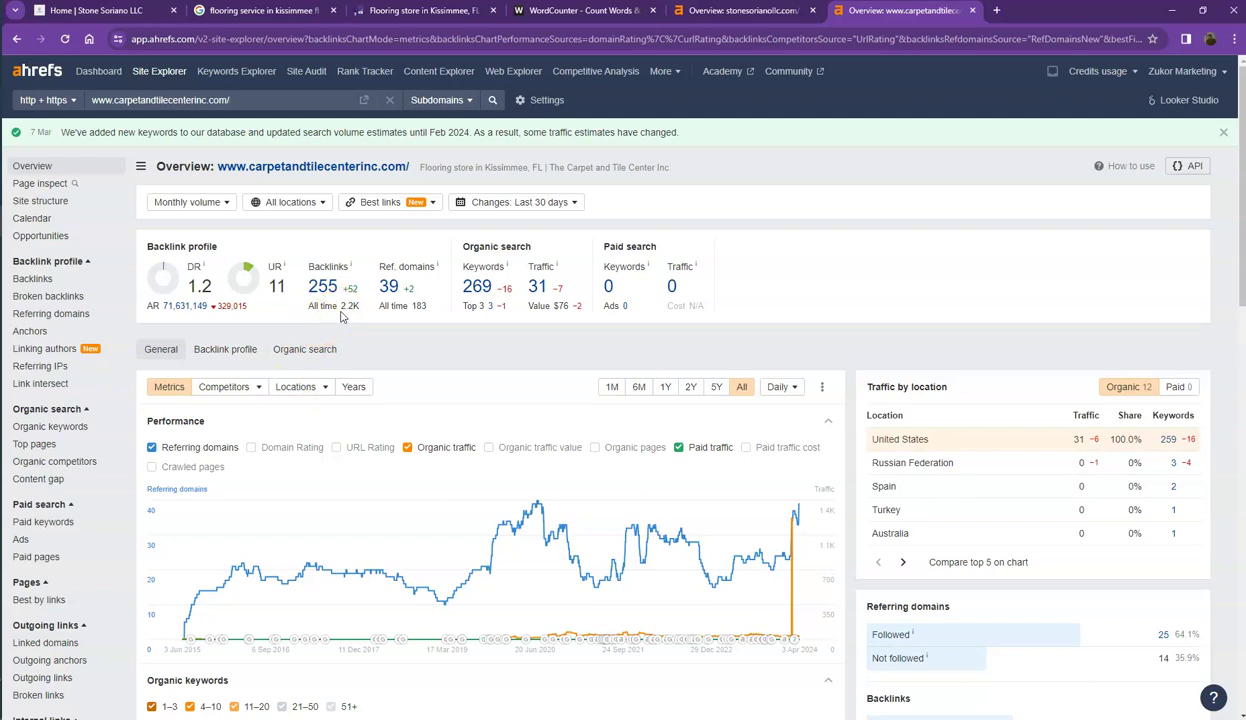
{"action": "left_click", "coordinate": [740, 16]}
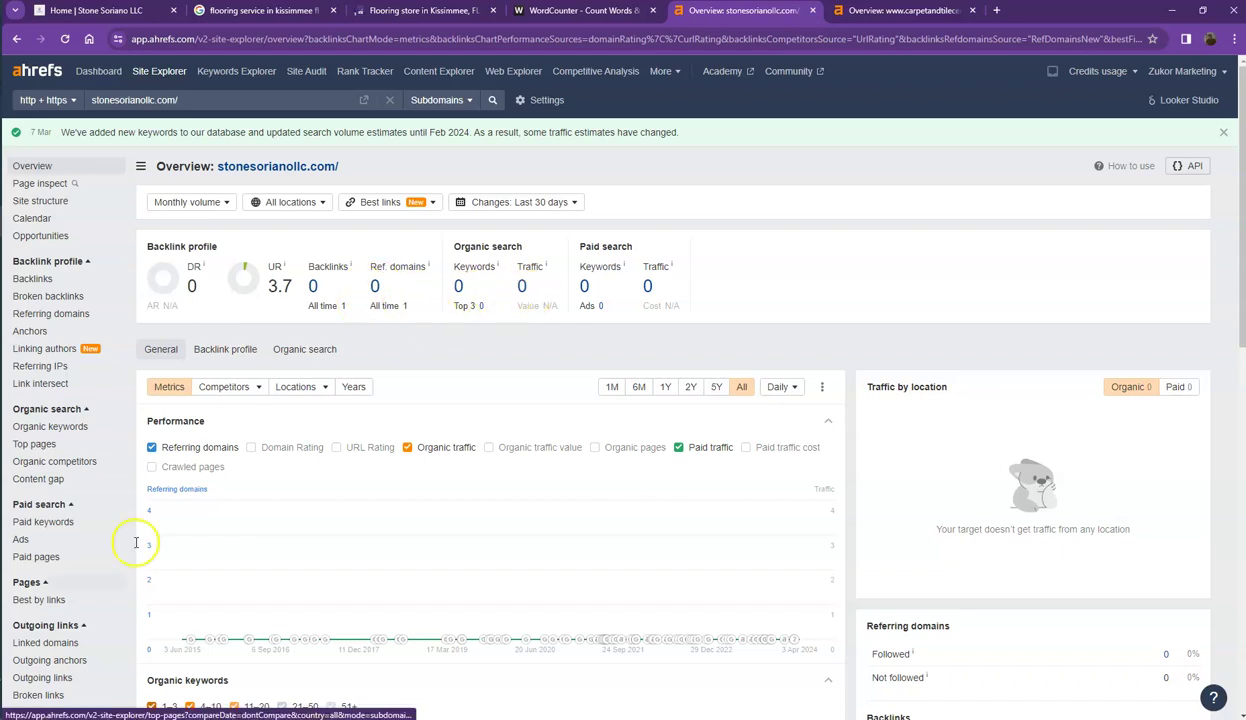
- Open the referring domains and organic keywords reports for carpetandtilecenterinc.com in separate new tabs from its Ahrefs overview
{"action": "left_click", "coordinate": [880, 14]}
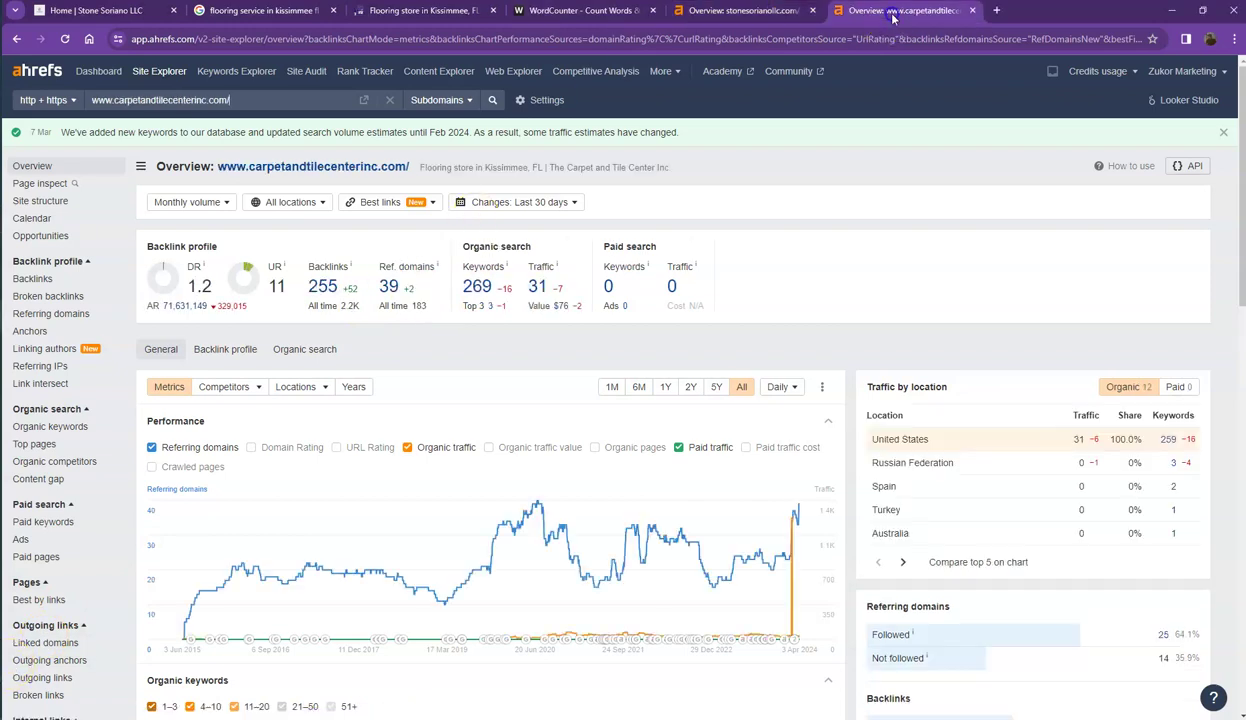
{"action": "right_click", "coordinate": [390, 290]}
{"action": "left_click", "coordinate": [418, 302]}
{"action": "right_click", "coordinate": [480, 290]}
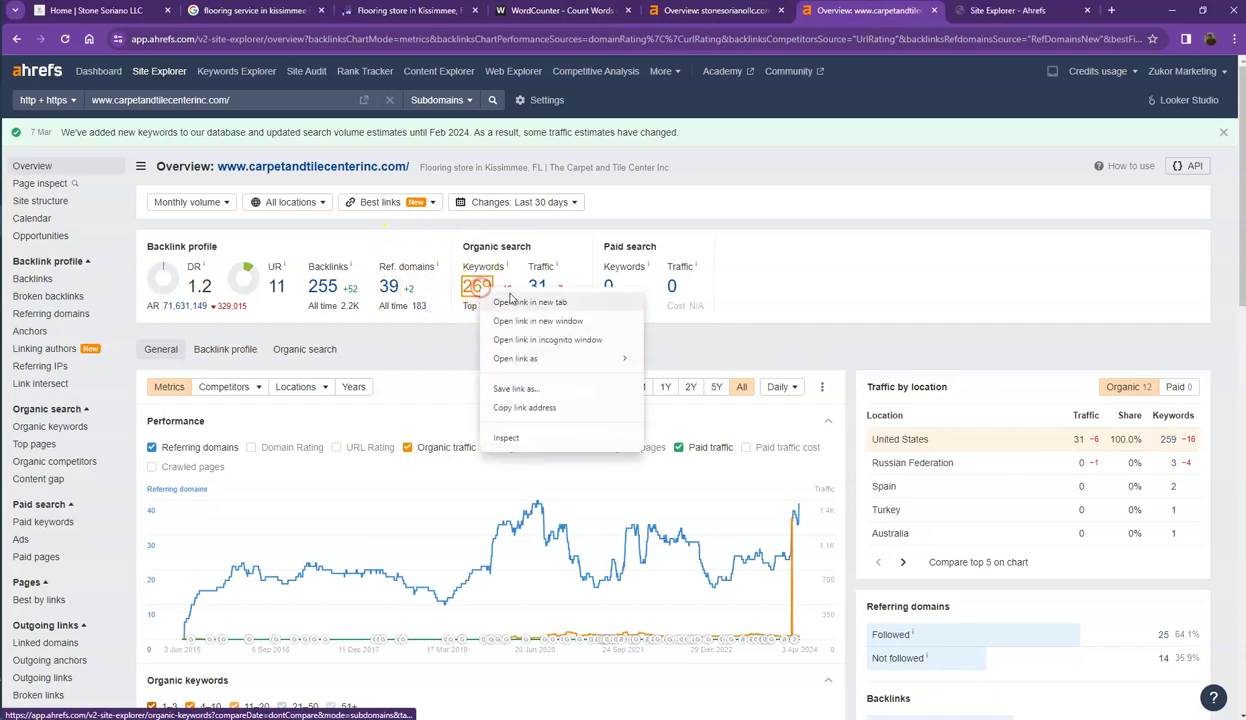
{"action": "left_click", "coordinate": [522, 302]}
- Review the full list of domains linking to carpetandtilecenterinc.com in the referring domains report
{"action": "left_click", "coordinate": [884, 14]}
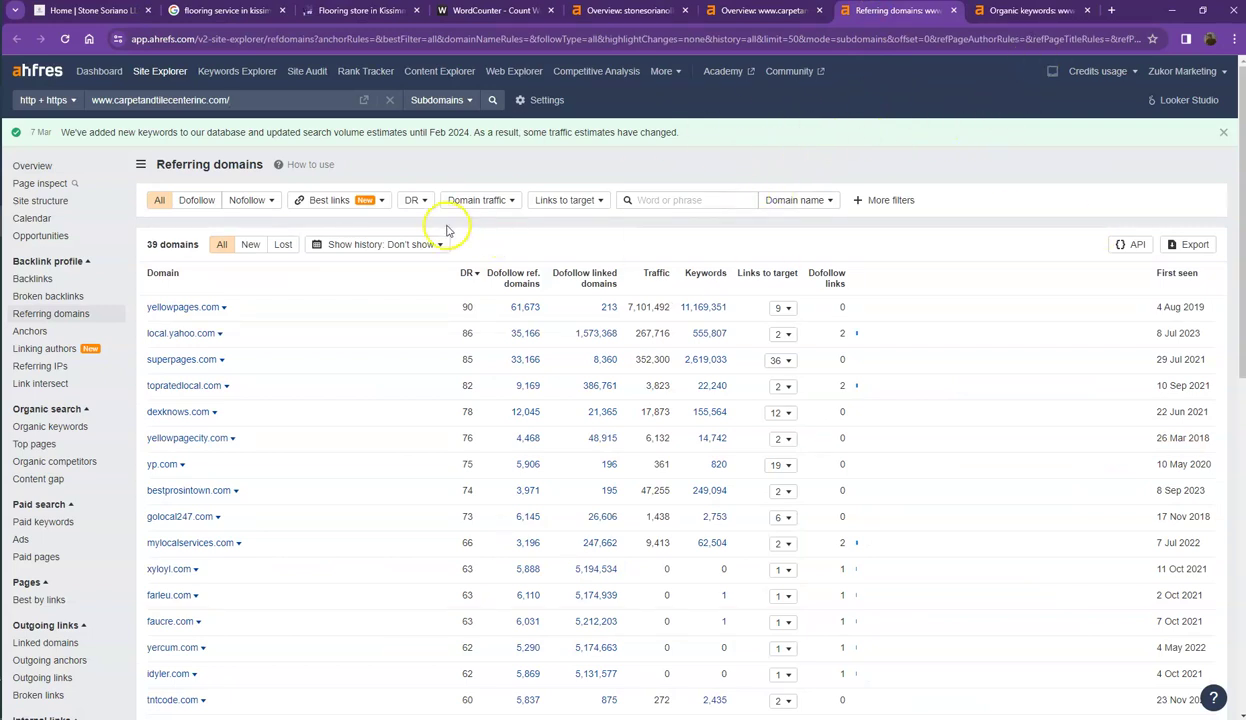
{"action": "scroll", "coordinate": [360, 290], "scroll_direction": "down", "scroll_amount": 2}
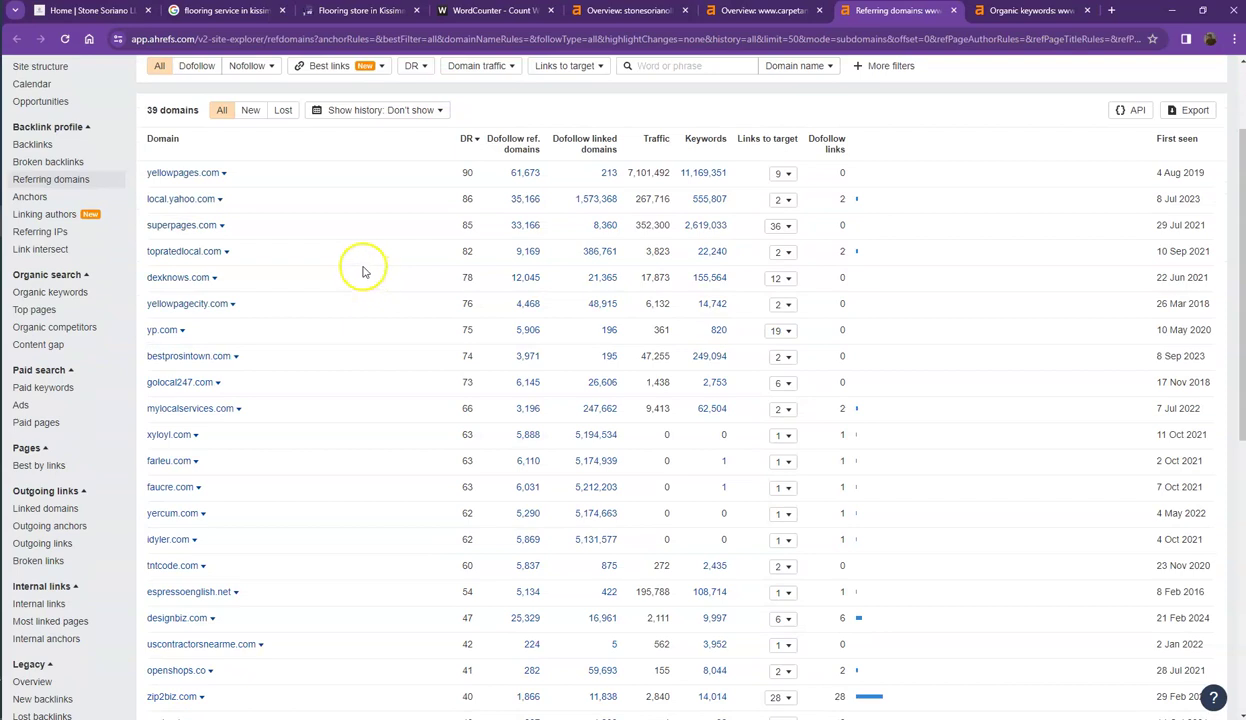
{"action": "scroll", "coordinate": [290, 250], "scroll_direction": "down", "scroll_amount": 8}
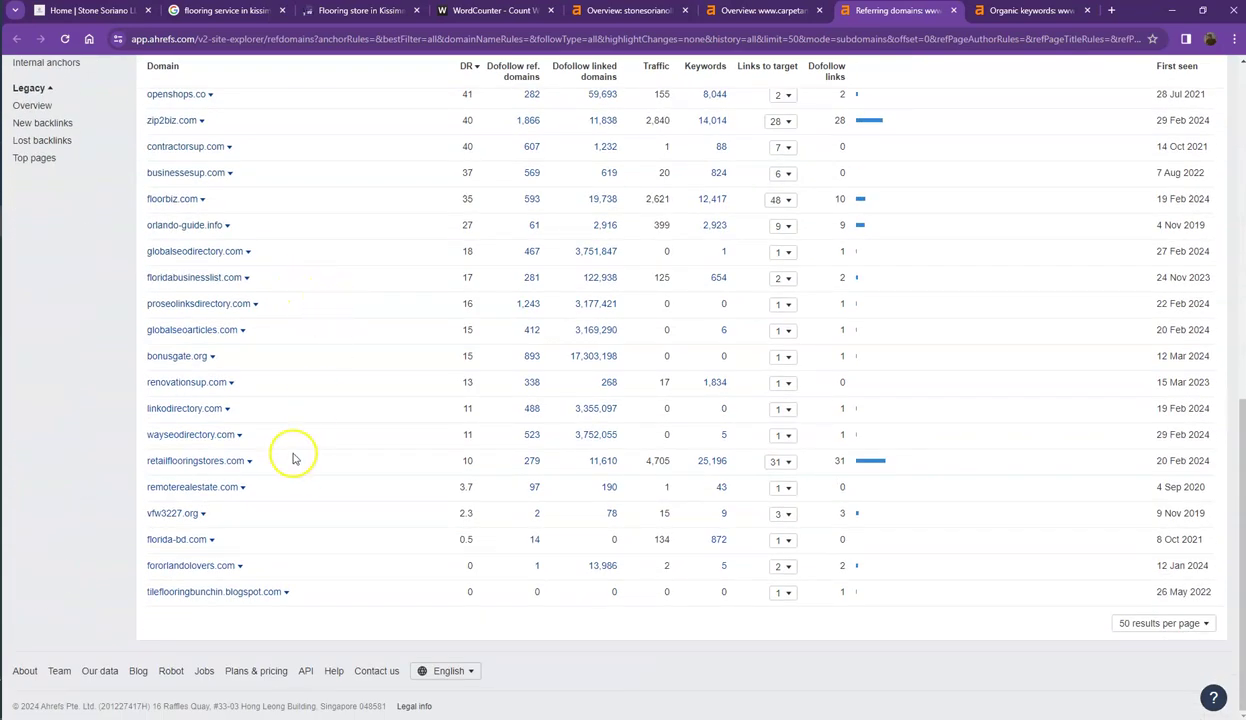
{"action": "scroll", "coordinate": [360, 550], "scroll_direction": "up", "scroll_amount": 9}
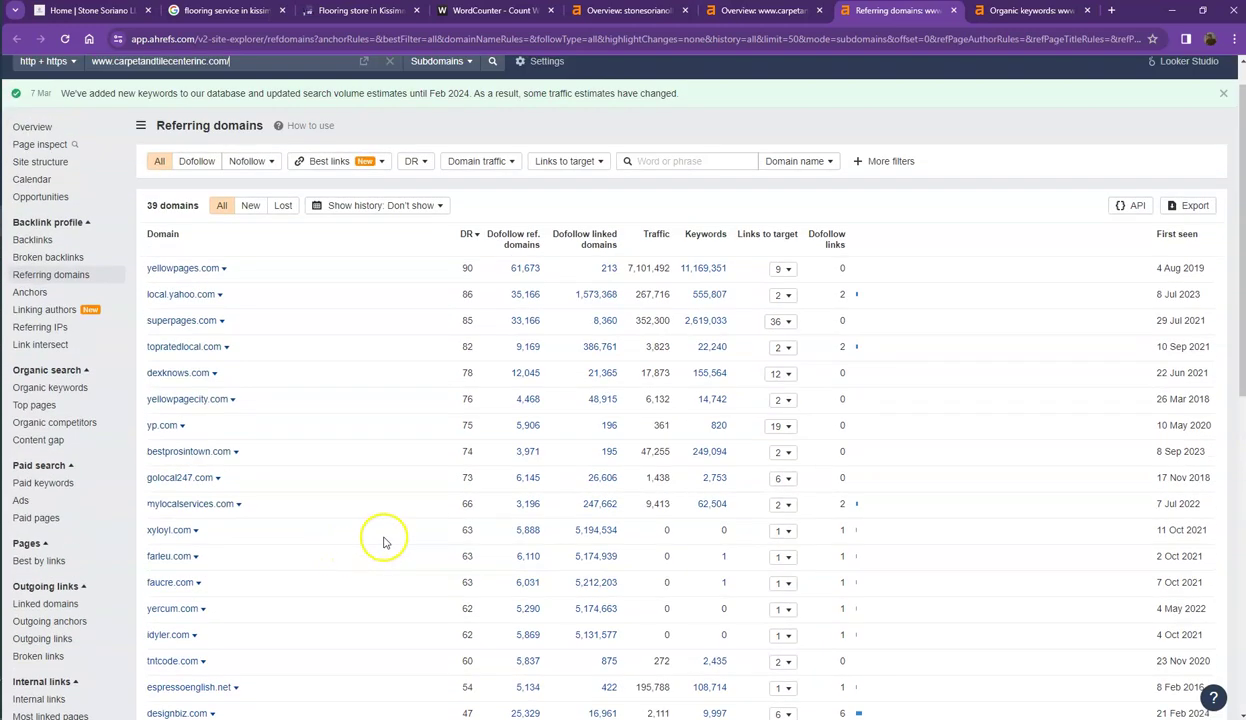
- Review the first results page of the organic keywords report for carpetandtilecenterinc.com, including volumes, positions and ranking URLs
{"action": "left_click", "coordinate": [1020, 12]}
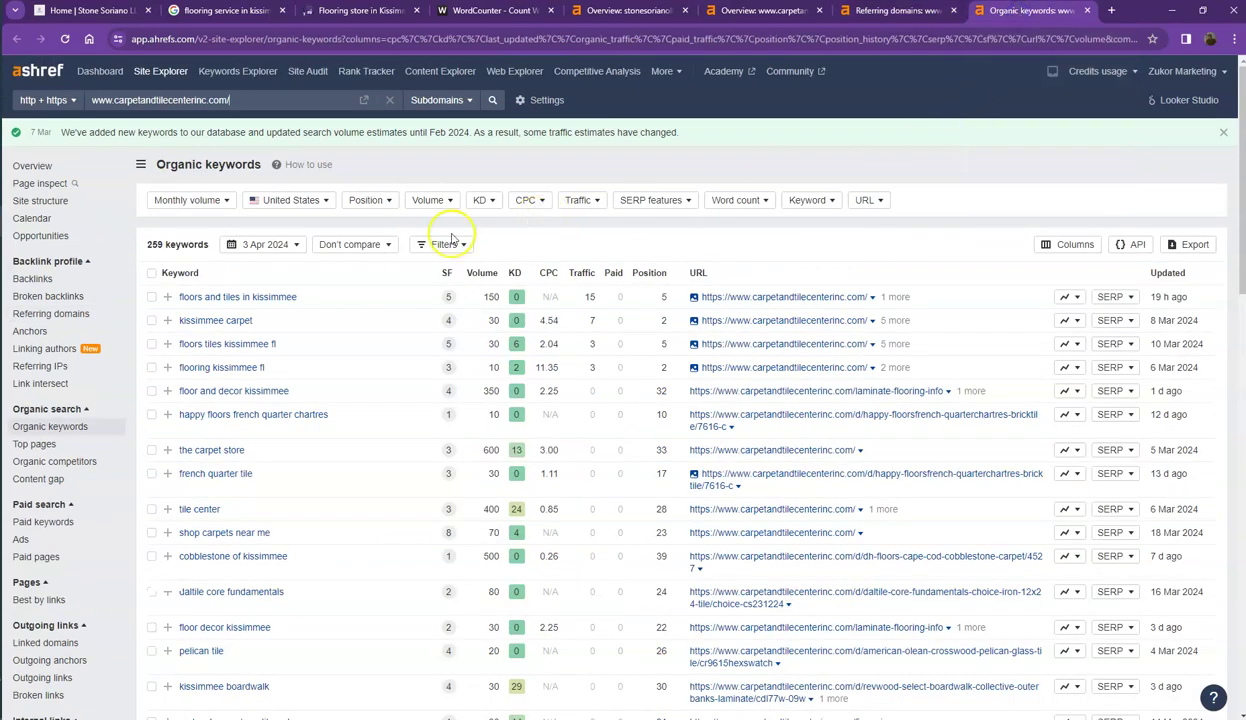
{"action": "scroll", "coordinate": [341, 316], "scroll_direction": "down", "scroll_amount": 3}
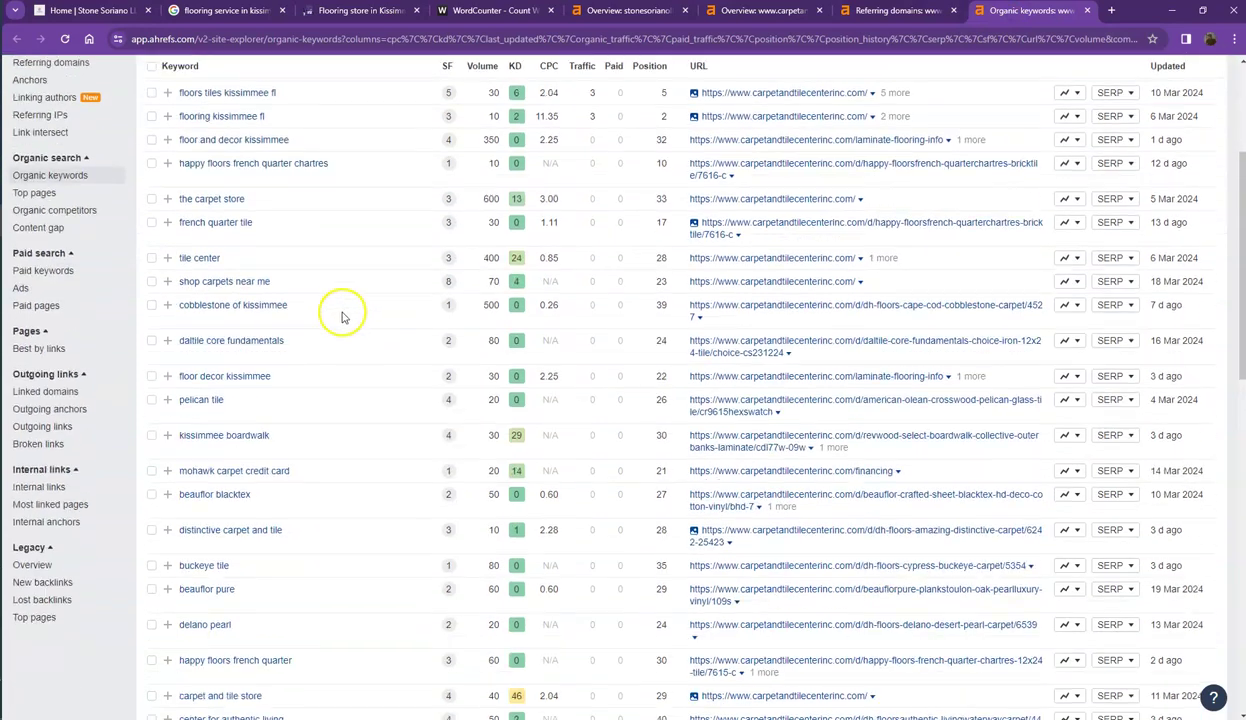
{"action": "scroll", "coordinate": [336, 320], "scroll_direction": "down", "scroll_amount": 3}
{"action": "scroll", "coordinate": [330, 330], "scroll_direction": "down", "scroll_amount": 3}
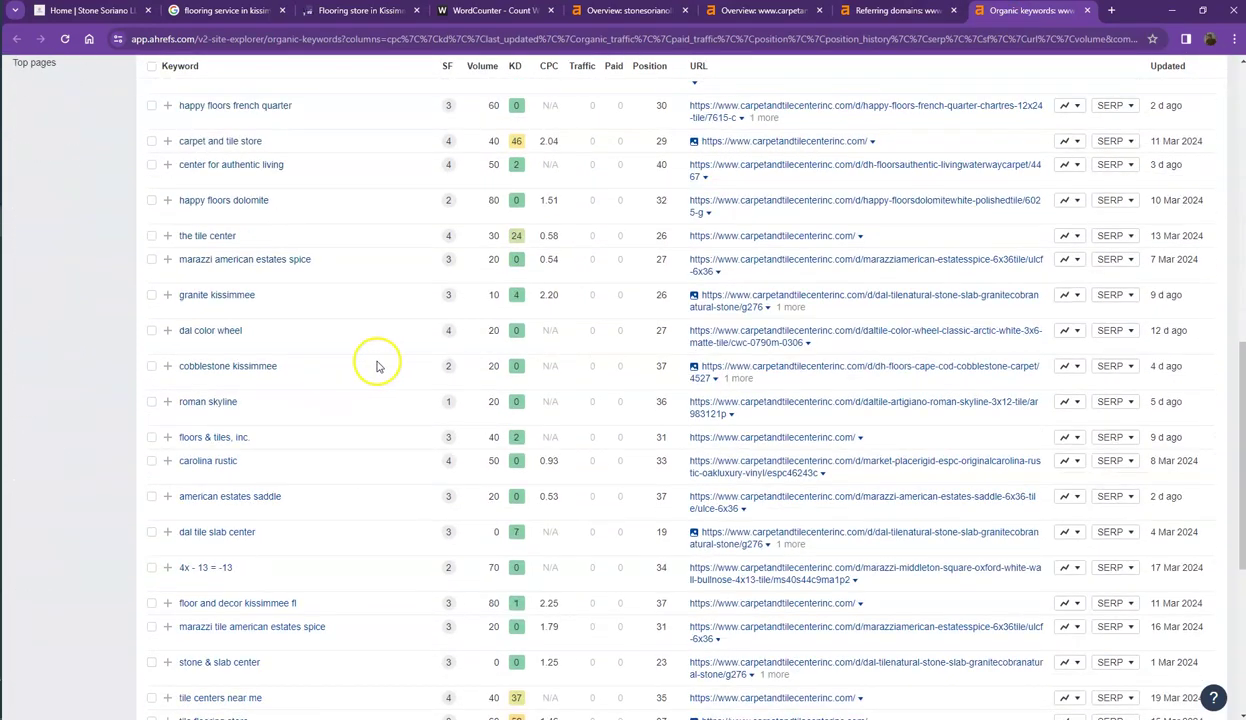
{"action": "scroll", "coordinate": [330, 450], "scroll_direction": "down", "scroll_amount": 3}
{"action": "scroll", "coordinate": [240, 590], "scroll_direction": "down", "scroll_amount": 1}
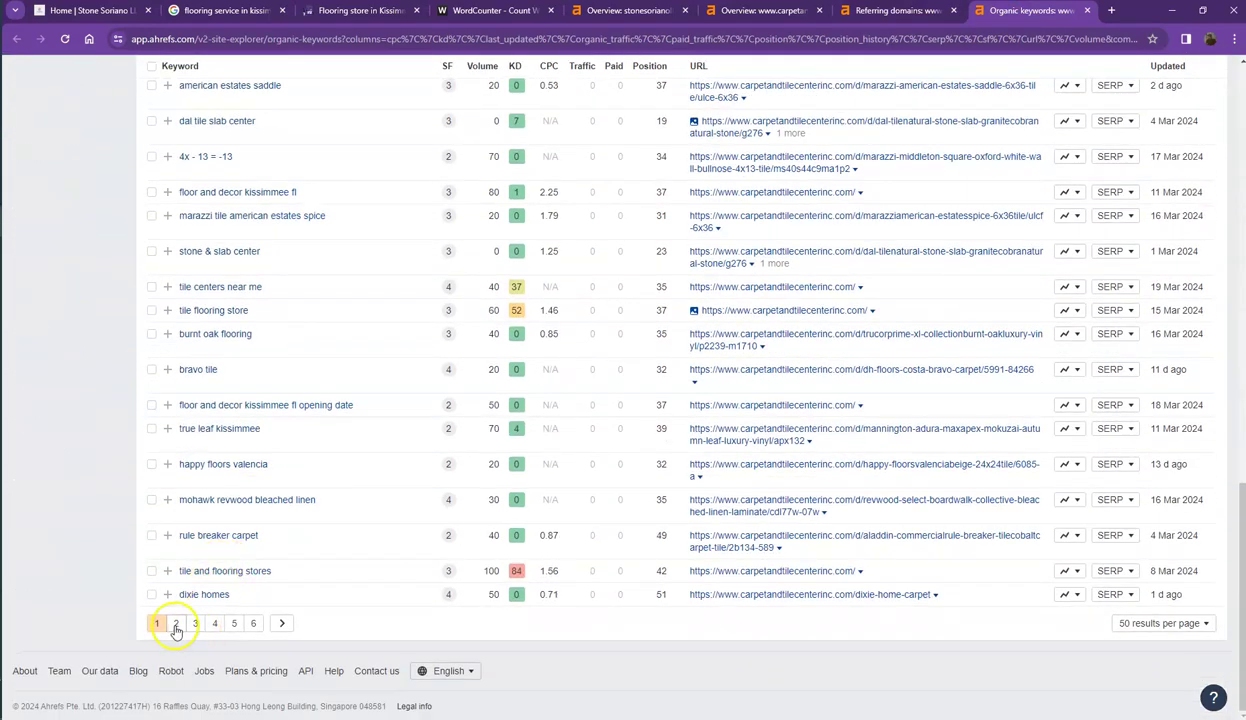
- Review results pages 2 and 3 of the competitor's organic keywords and close both the keywords and referring domains reports
{"action": "left_click", "coordinate": [175, 624]}
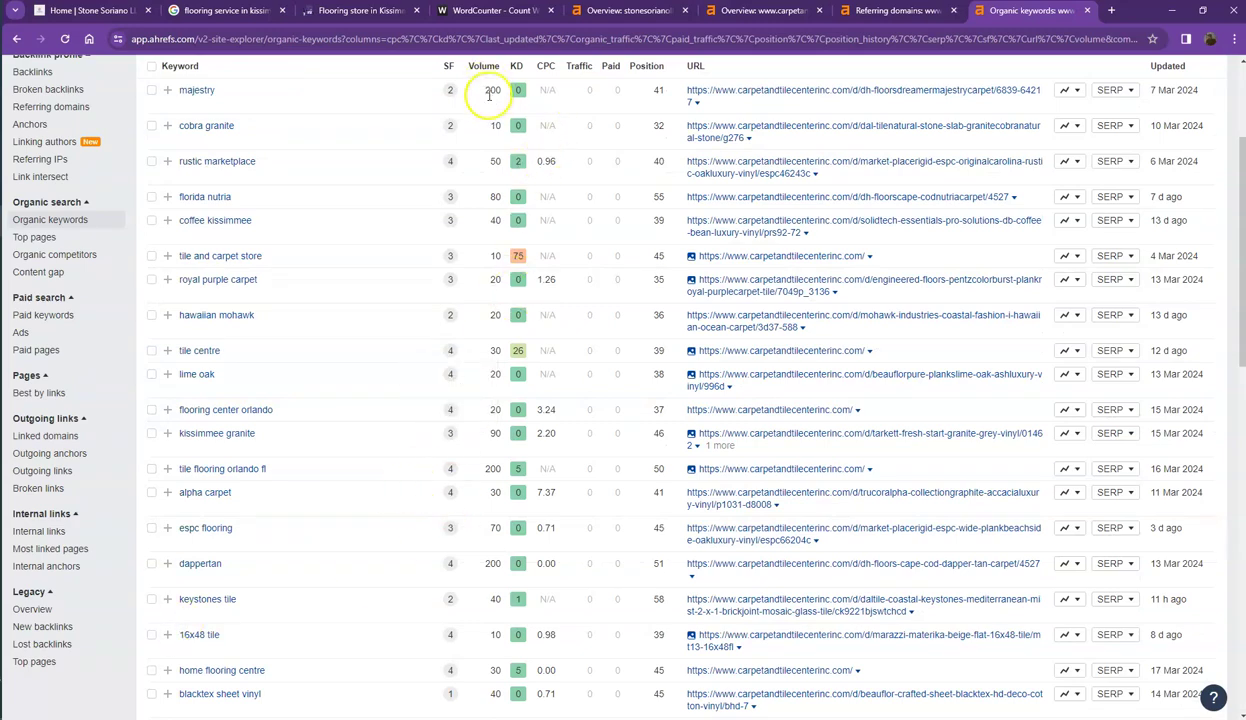
{"action": "scroll", "coordinate": [473, 292], "scroll_direction": "down", "scroll_amount": 10}
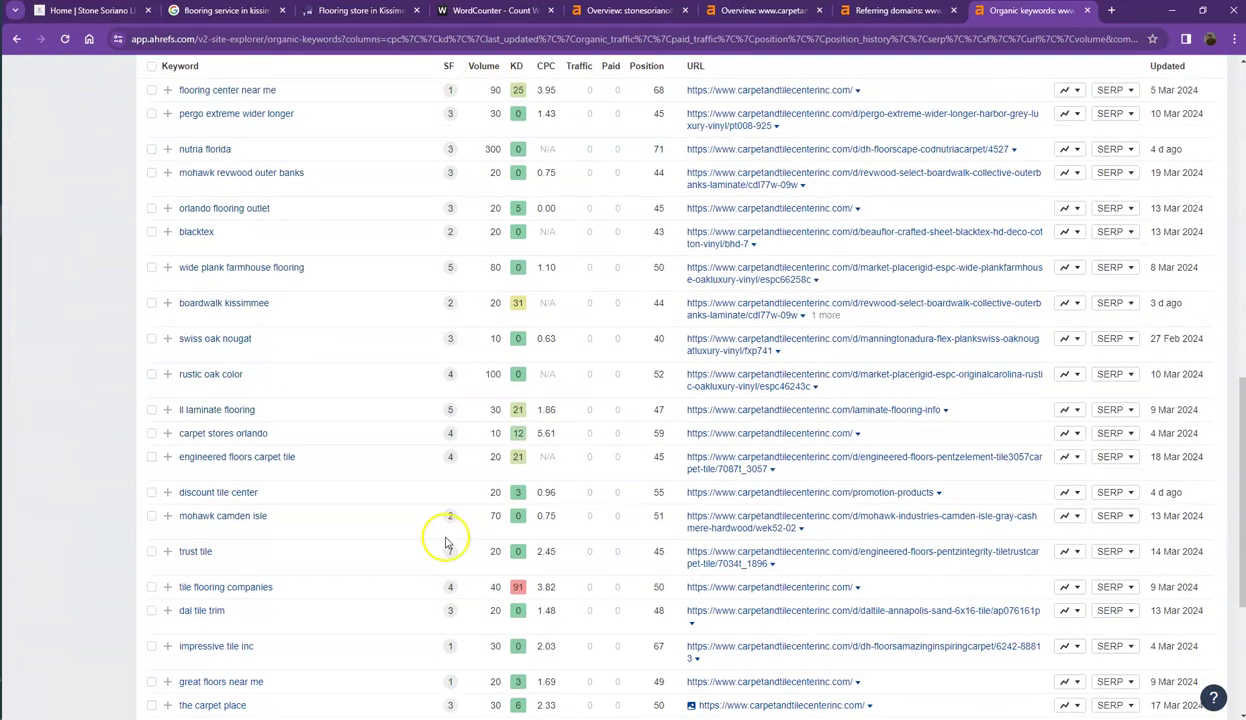
{"action": "scroll", "coordinate": [446, 541], "scroll_direction": "down", "scroll_amount": 3}
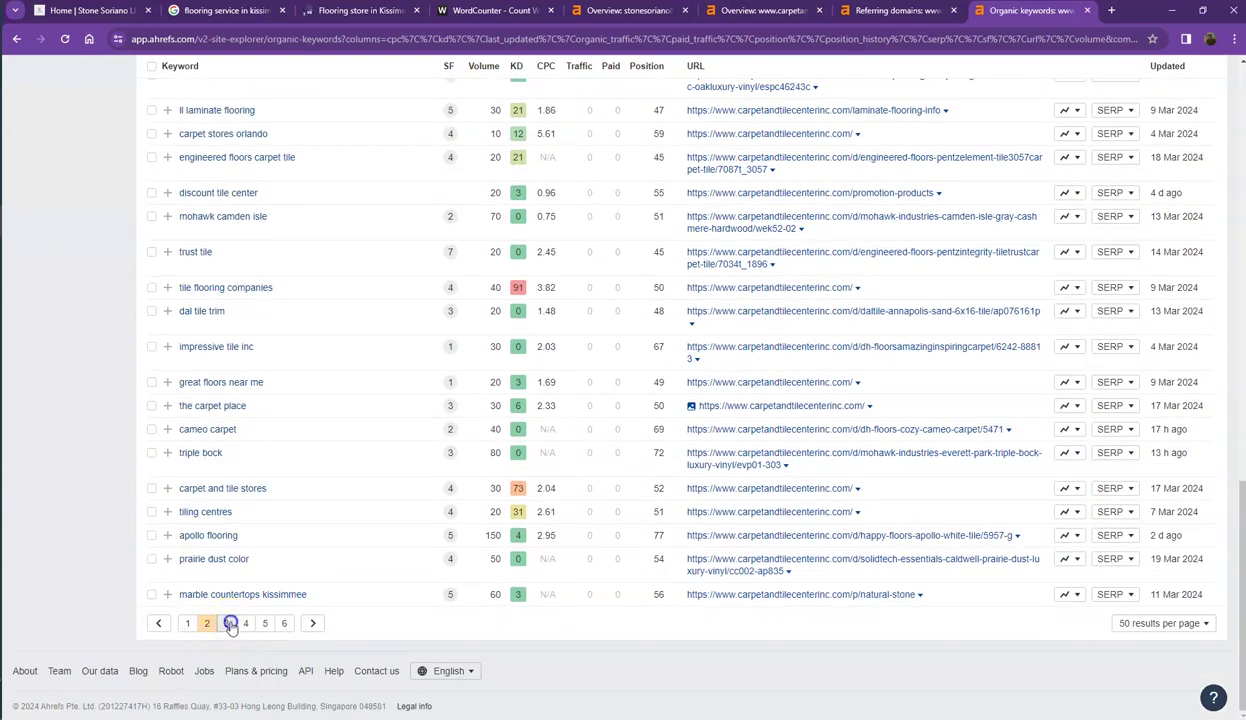
{"action": "left_click", "coordinate": [230, 623]}
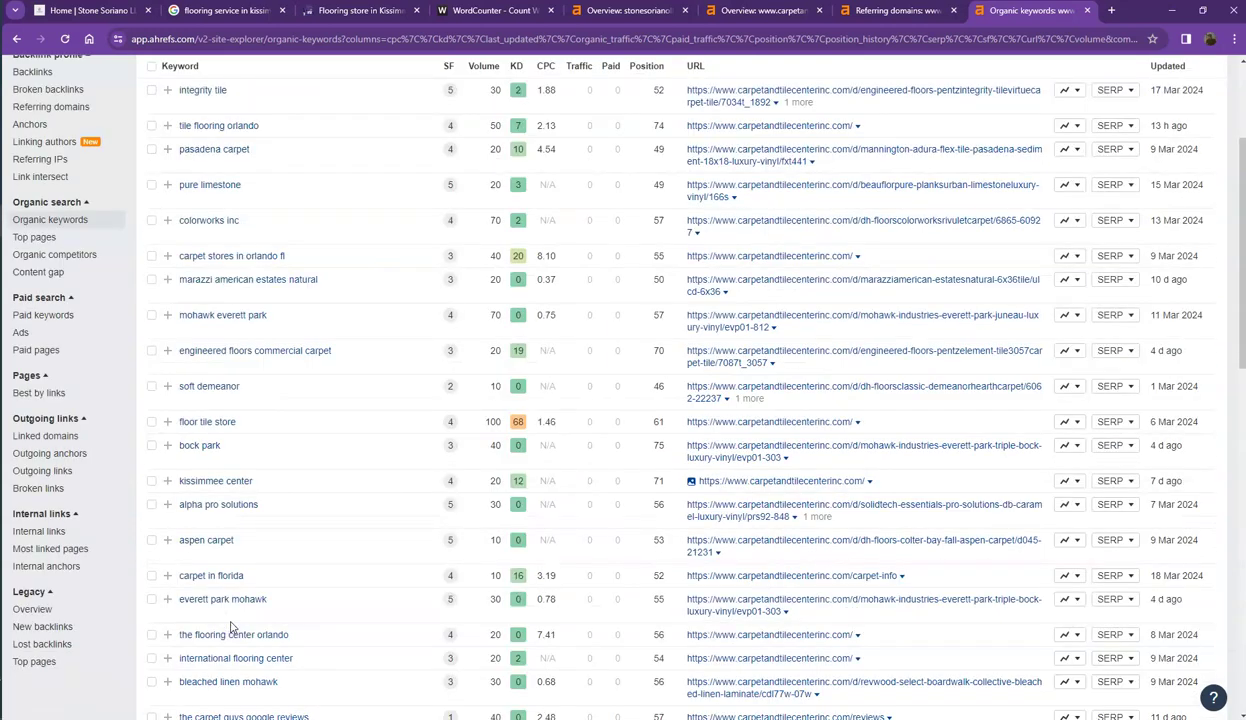
{"action": "scroll", "coordinate": [497, 439], "scroll_direction": "down", "scroll_amount": 5}
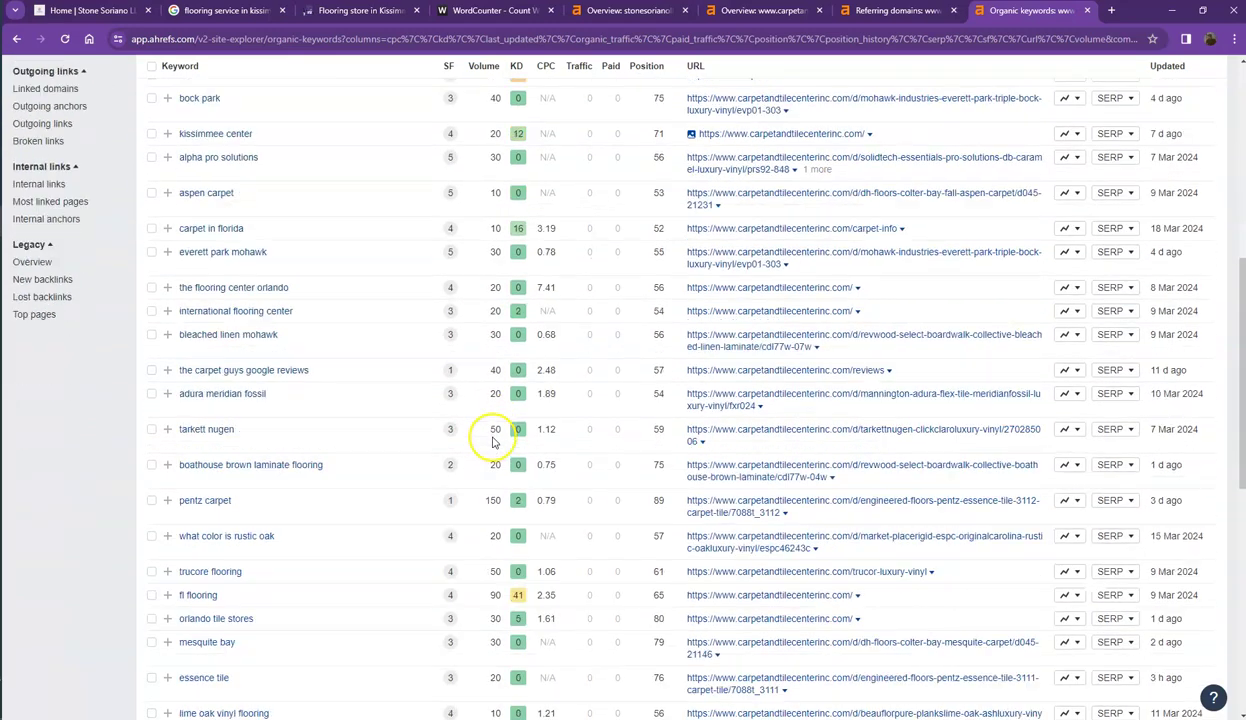
{"action": "scroll", "coordinate": [497, 395], "scroll_direction": "down", "scroll_amount": 2}
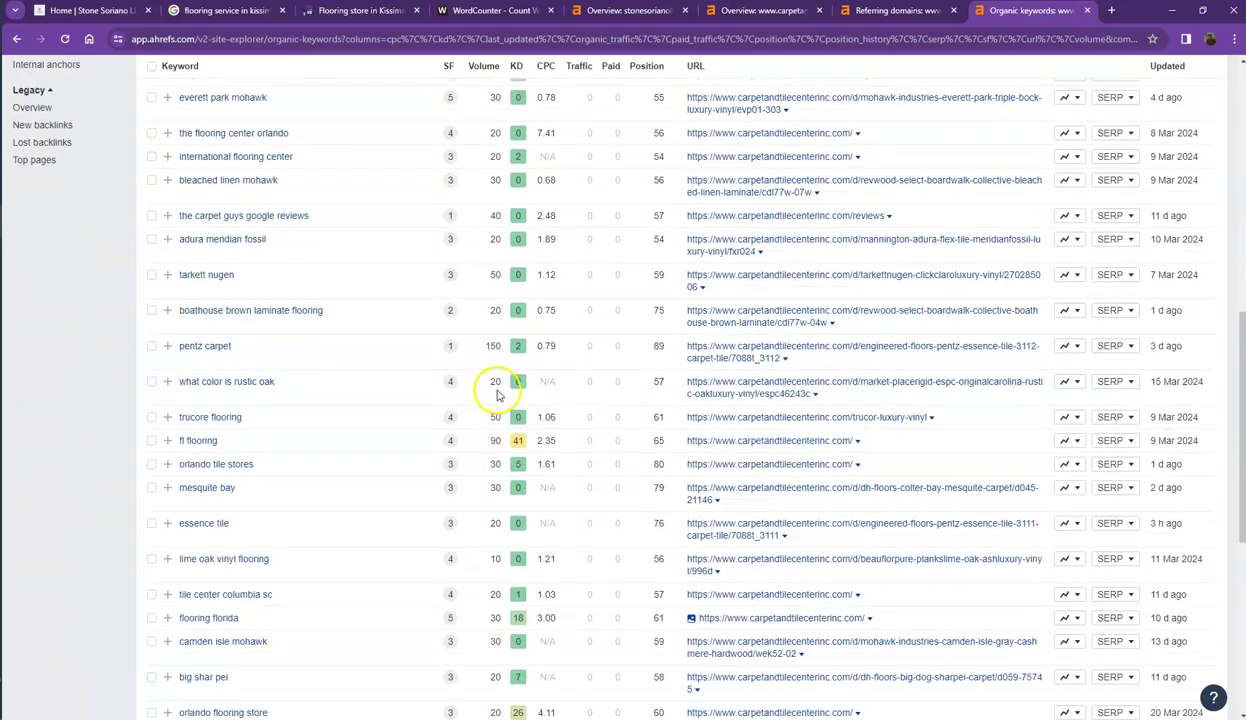
{"action": "left_click", "coordinate": [954, 11]}
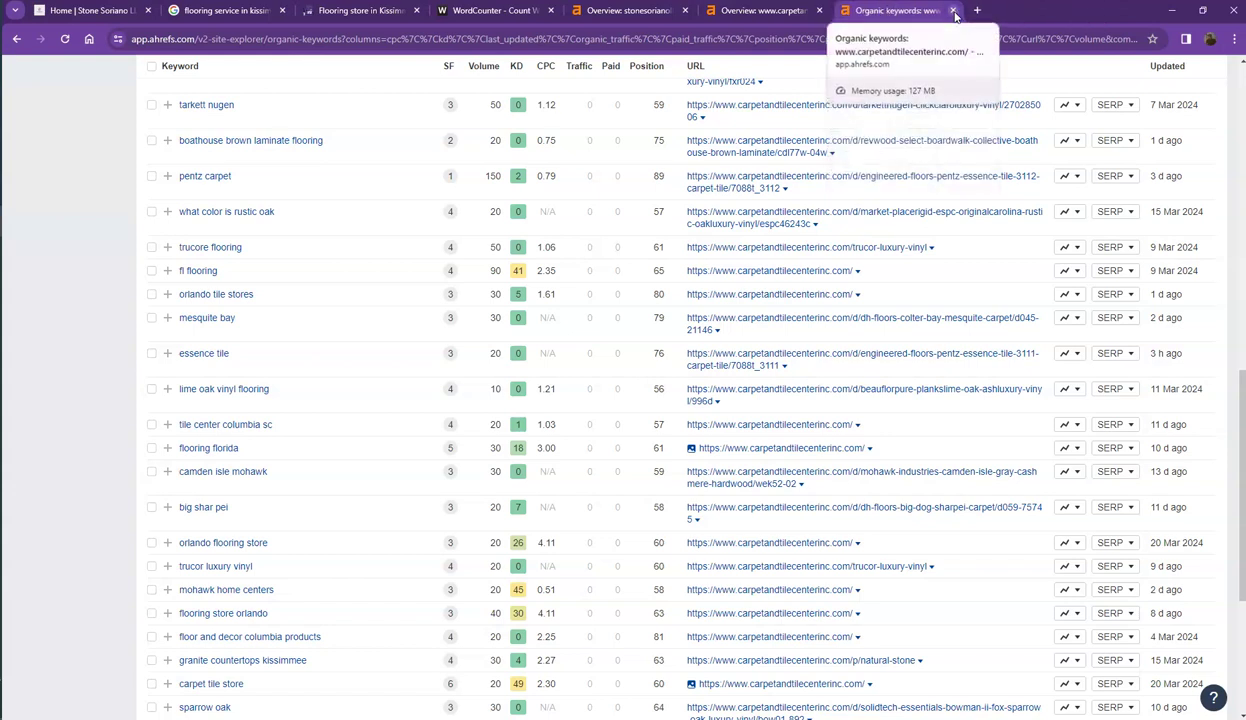
{"action": "left_click", "coordinate": [954, 11]}
- Return to the Stone Soriano home page and re-examine its content from the experience section down to Our Services
{"action": "left_click", "coordinate": [128, 11]}
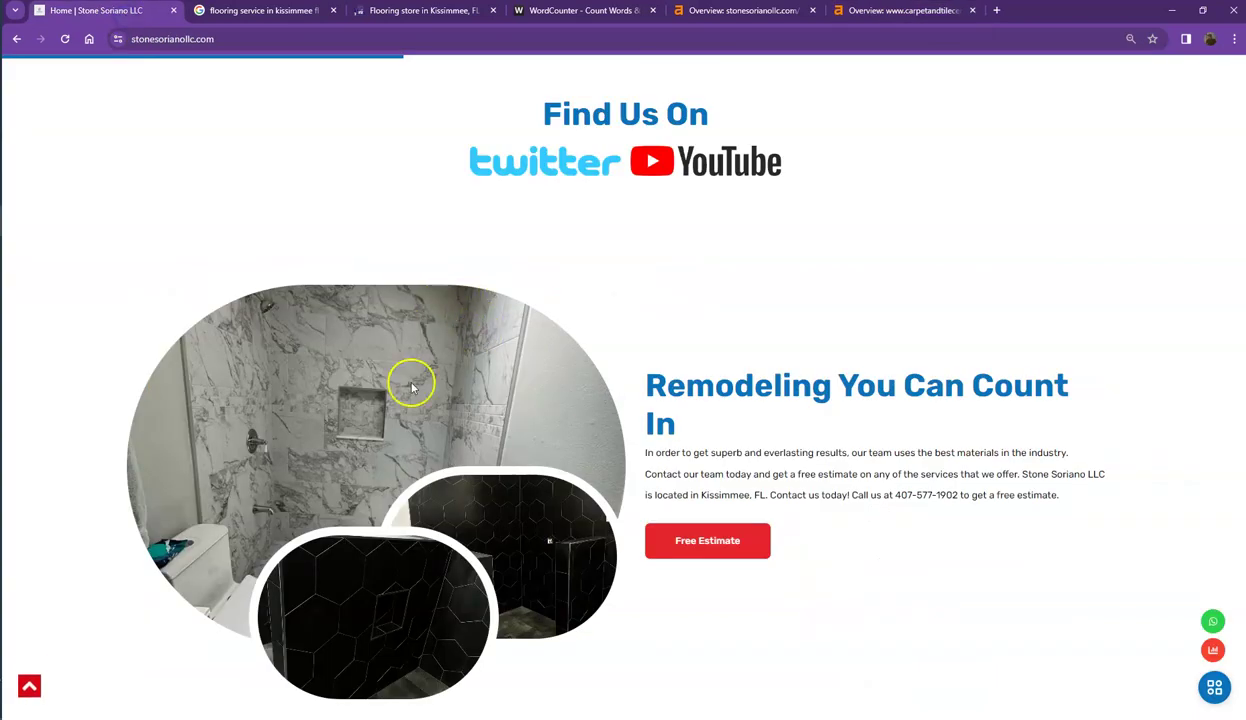
{"action": "scroll", "coordinate": [526, 402], "scroll_direction": "up", "scroll_amount": 5}
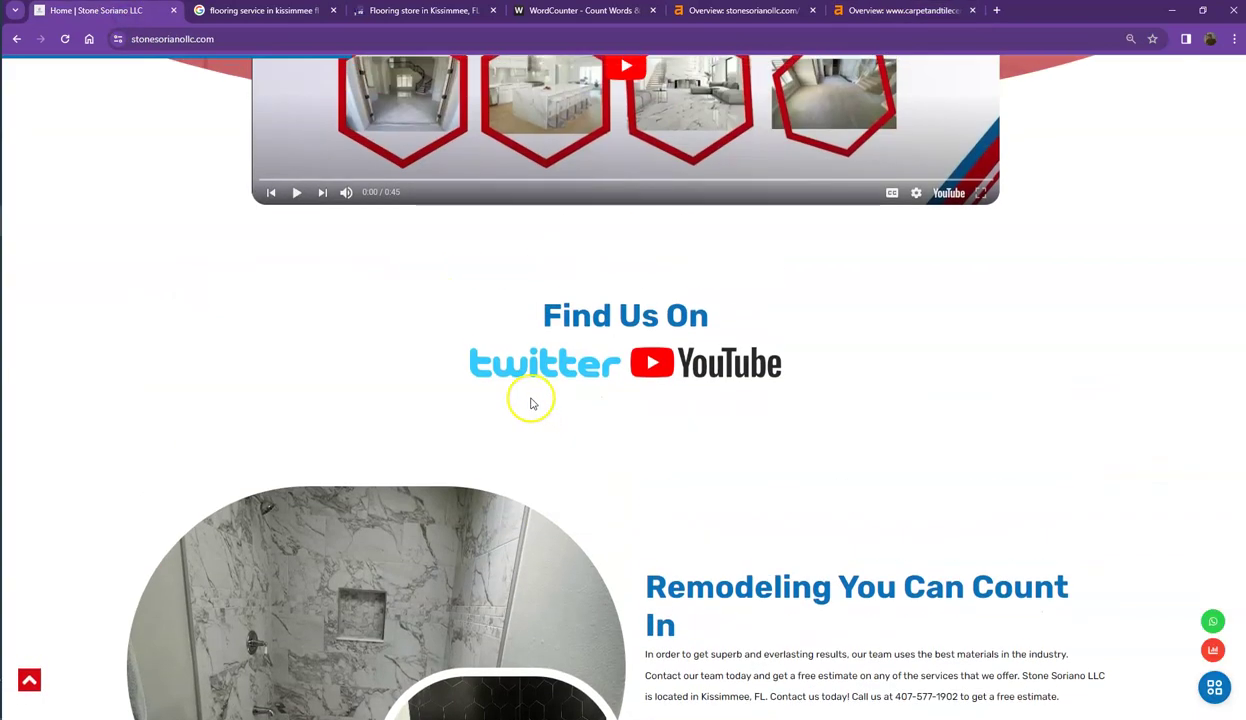
{"action": "scroll", "coordinate": [524, 400], "scroll_direction": "up", "scroll_amount": 6}
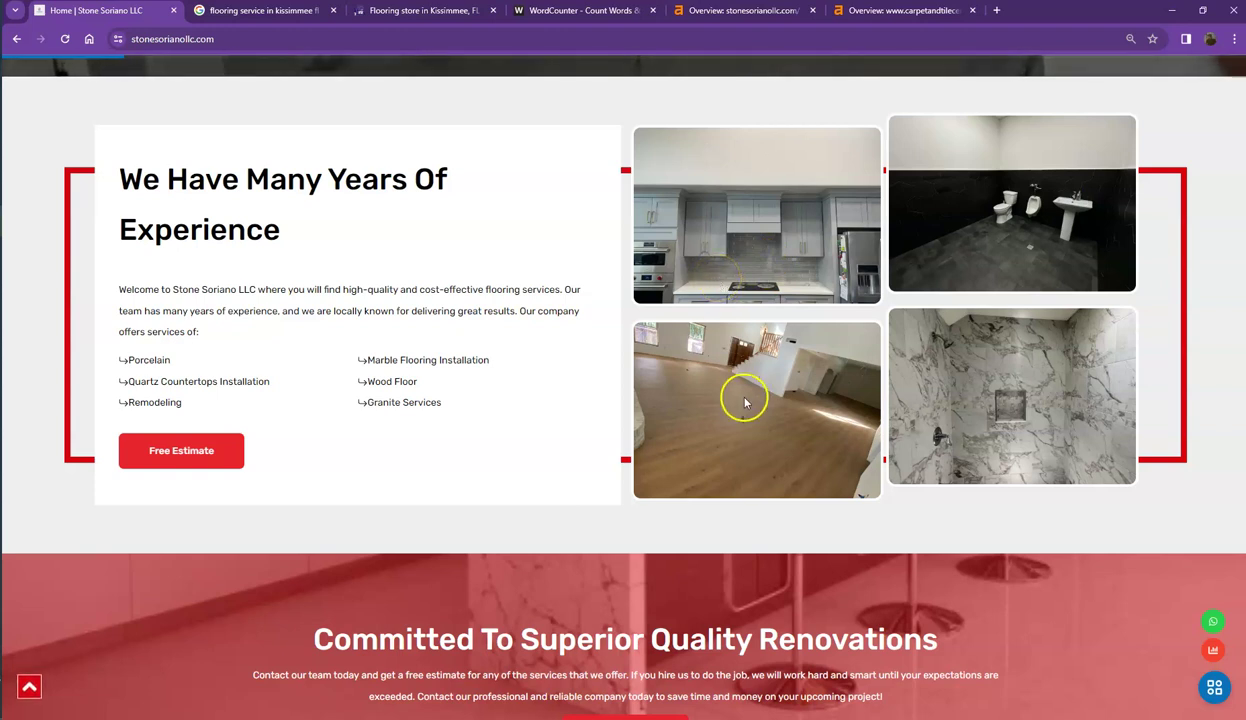
{"action": "scroll", "coordinate": [743, 397], "scroll_direction": "down", "scroll_amount": 8}
{"action": "scroll", "coordinate": [727, 418], "scroll_direction": "down", "scroll_amount": 9}
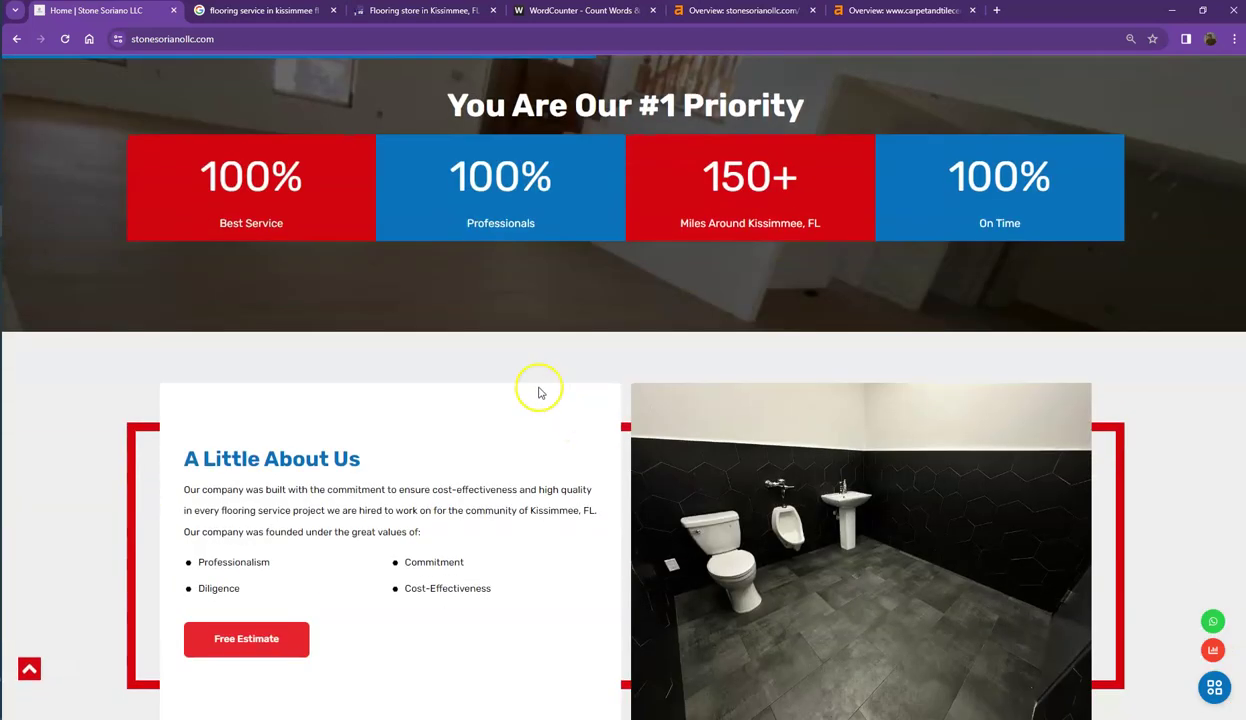
{"action": "scroll", "coordinate": [539, 389], "scroll_direction": "down", "scroll_amount": 3}
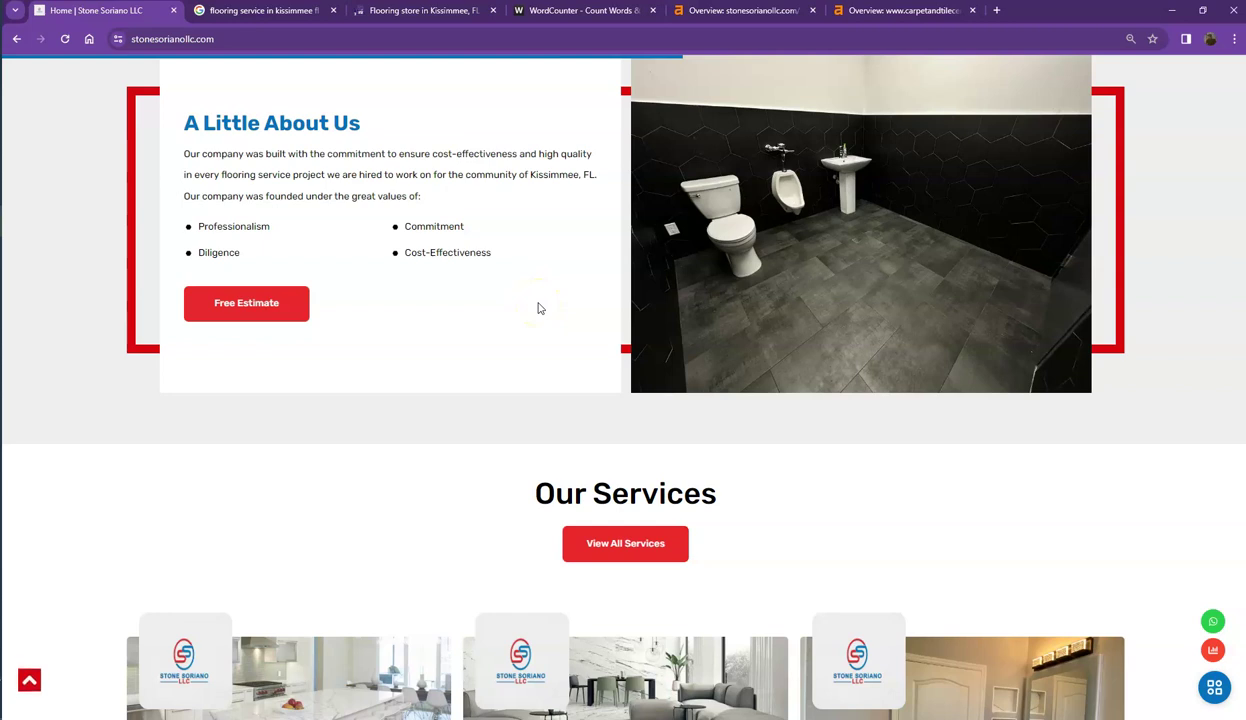
- Review the Stone Soriano home page's service cards and A Little About Us text, ending at the Committed To Superior Quality Renovations section
{"action": "scroll", "coordinate": [370, 330], "scroll_direction": "down", "scroll_amount": 2}
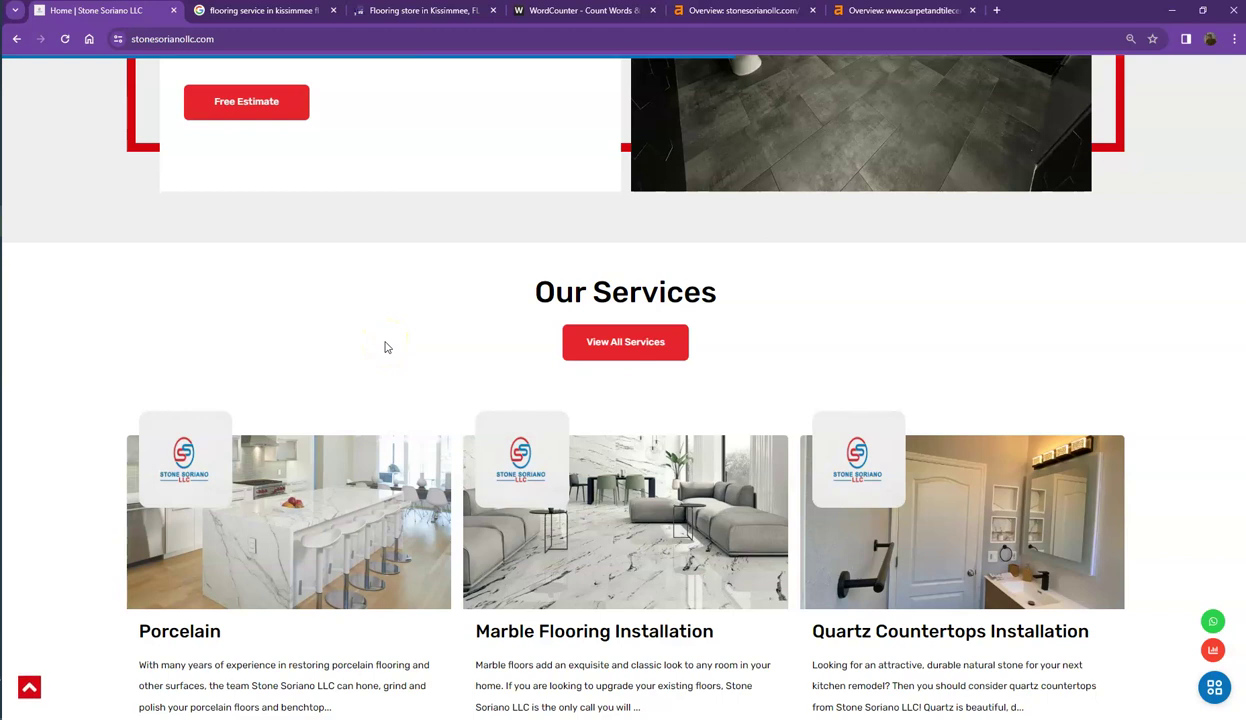
{"action": "scroll", "coordinate": [348, 352], "scroll_direction": "up", "scroll_amount": 8}
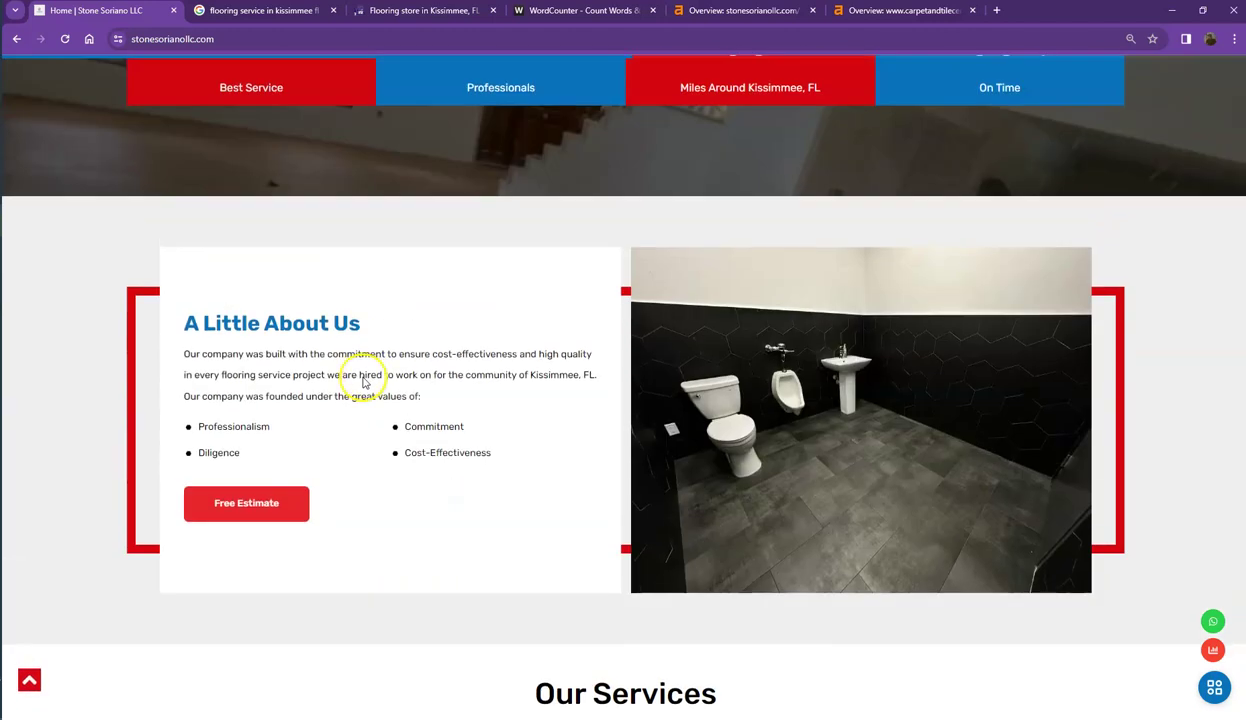
{"action": "scroll", "coordinate": [270, 375], "scroll_direction": "up", "scroll_amount": 10}
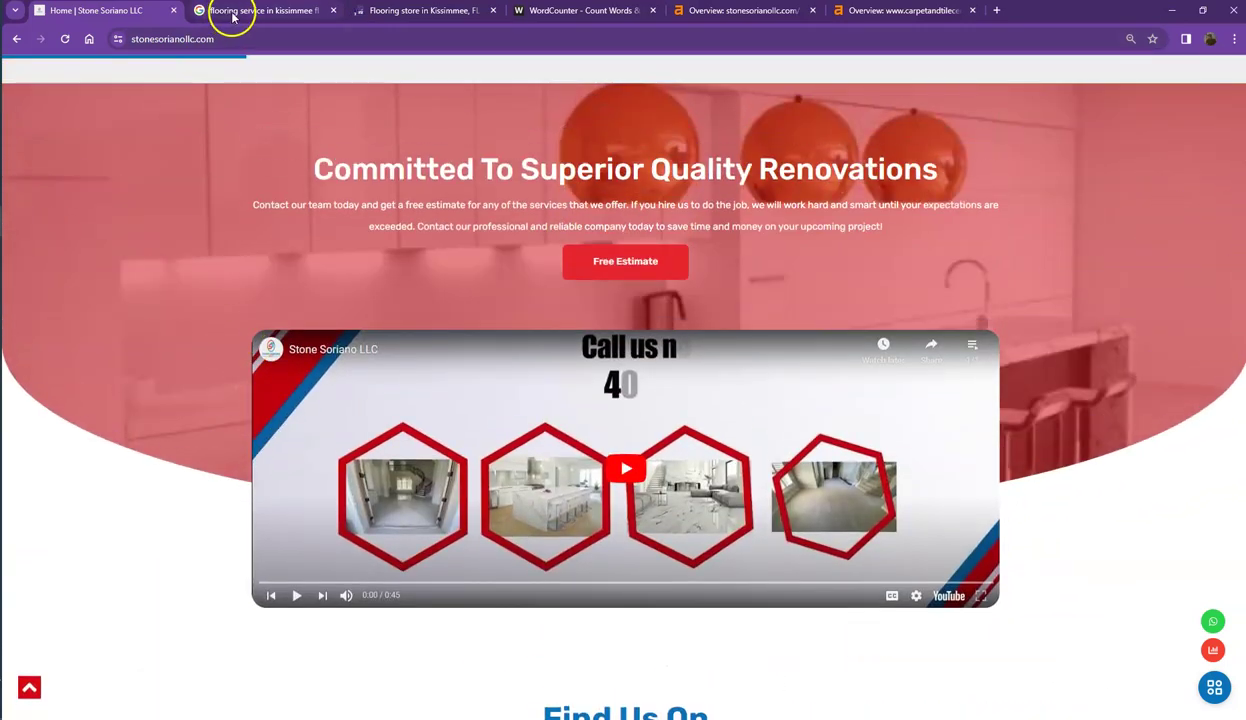
- Examine the Google results for "flooring service in kissimmee fl", covering the organic directory and company listings and the Places map pack
{"action": "left_click", "coordinate": [222, 12]}
{"action": "scroll", "coordinate": [133, 290], "scroll_direction": "down", "scroll_amount": 1}
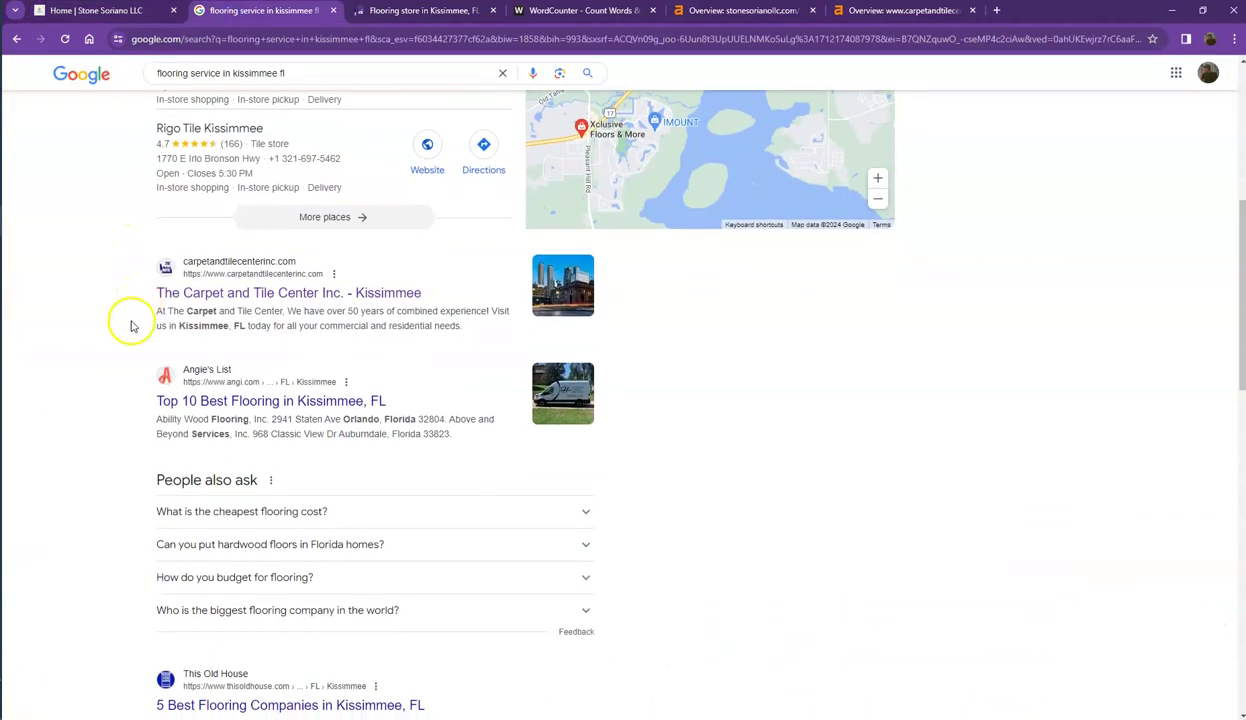
{"action": "left_click_drag", "start_coordinate": [152, 401], "coordinate": [255, 403]}
{"action": "left_click", "coordinate": [53, 362]}
{"action": "scroll", "coordinate": [60, 380], "scroll_direction": "down", "scroll_amount": 4}
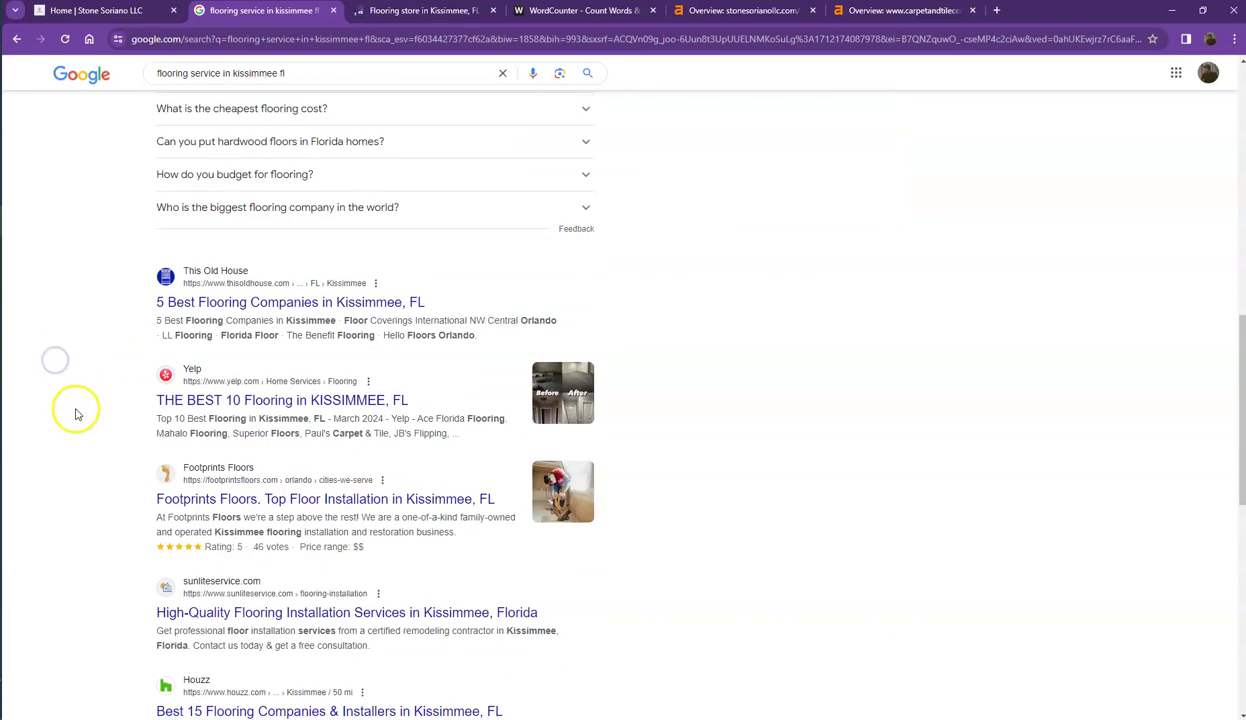
{"action": "left_click_drag", "start_coordinate": [125, 252], "coordinate": [499, 441]}
{"action": "scroll", "coordinate": [108, 340], "scroll_direction": "up", "scroll_amount": 8}
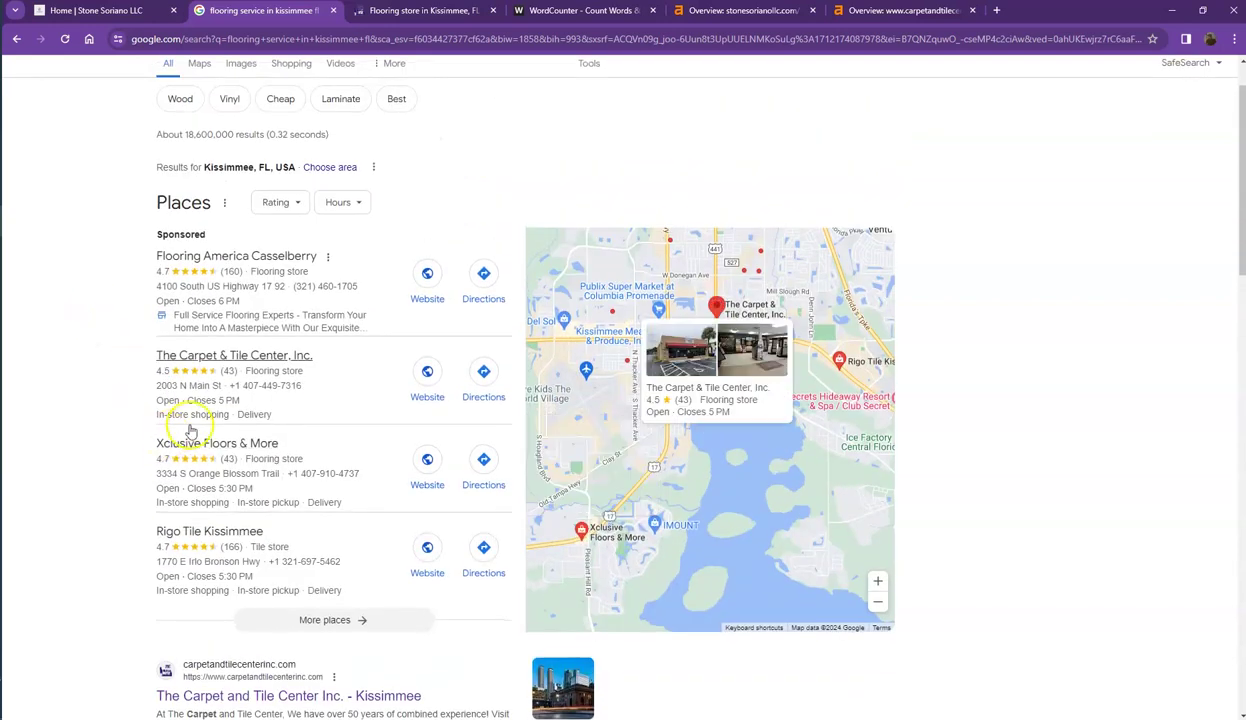
- Return to the Stone Soriano home page and review it from the renovations section back to the header banner
{"action": "left_click", "coordinate": [110, 12]}
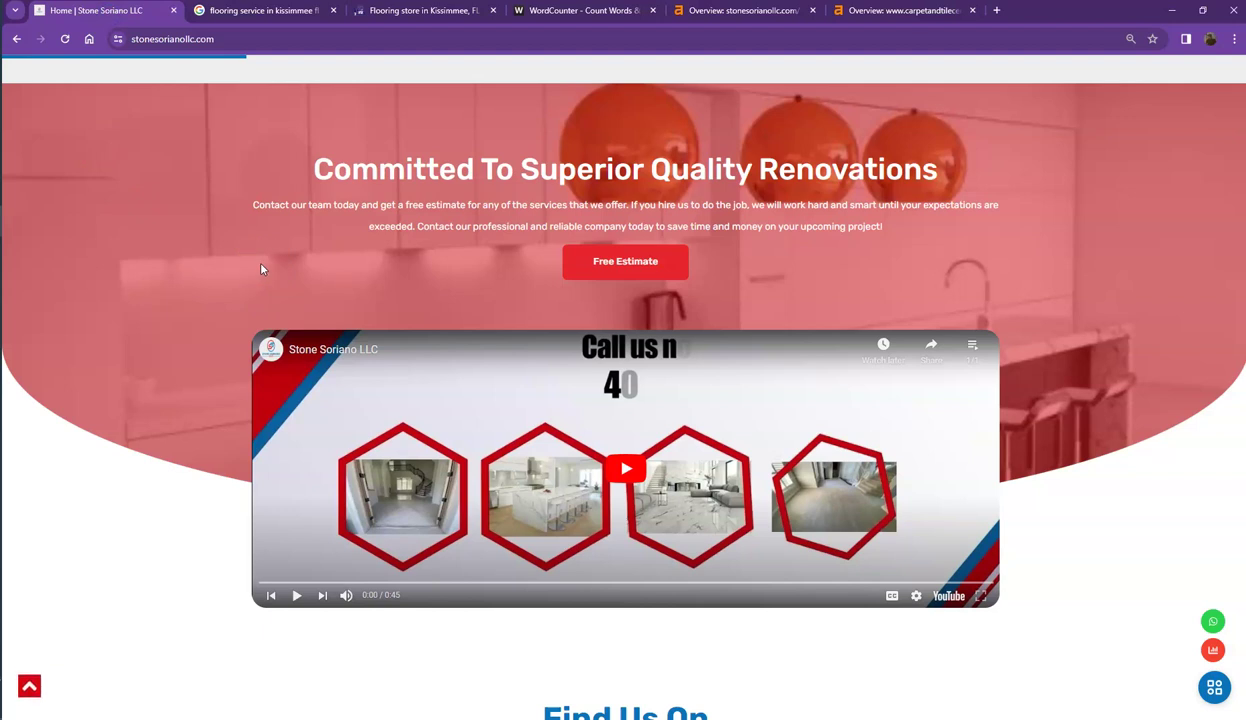
{"action": "scroll", "coordinate": [203, 336], "scroll_direction": "up", "scroll_amount": 6}
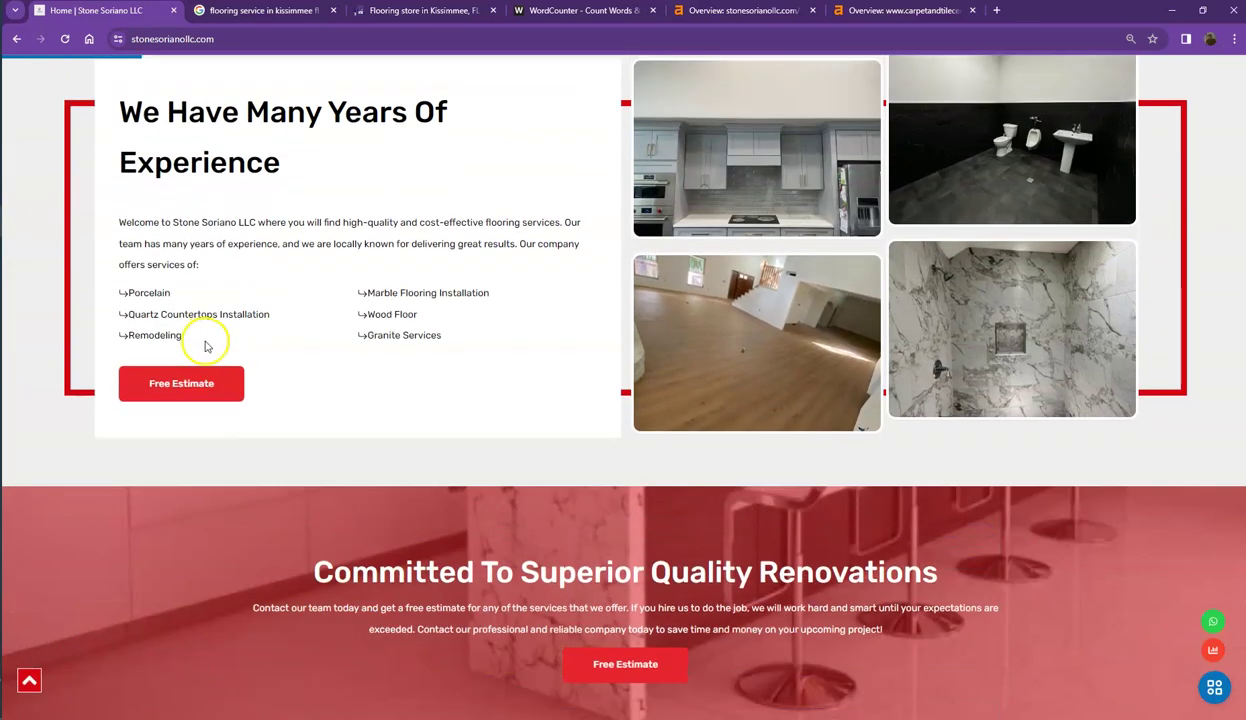
{"action": "scroll", "coordinate": [200, 390], "scroll_direction": "up", "scroll_amount": 3}
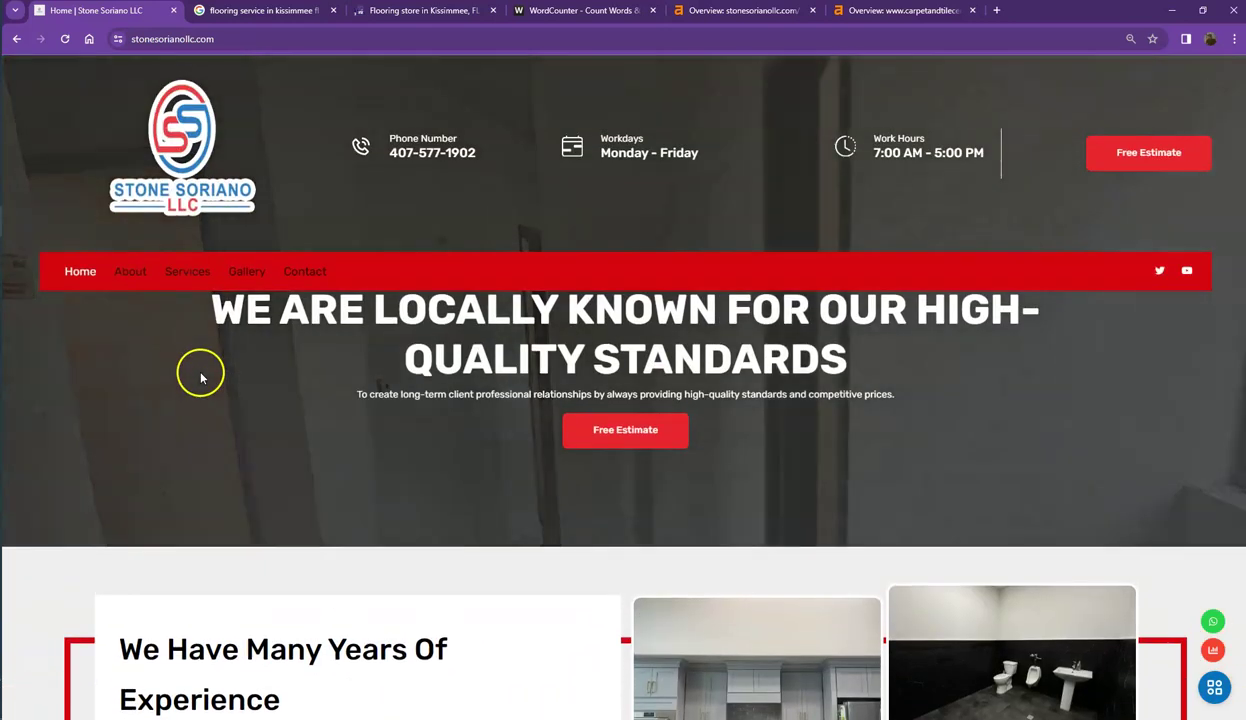